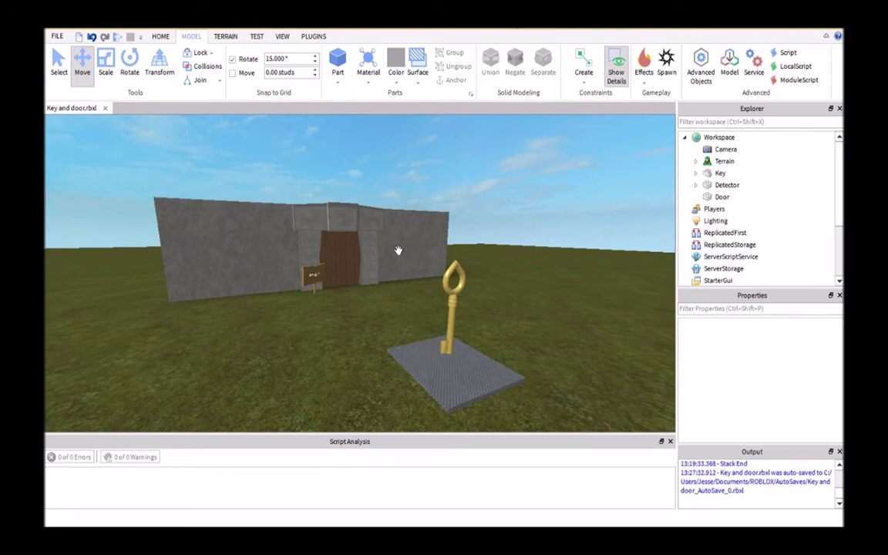
- Inspect the Key, Detector and Door parts, orbiting around the door and sign
{"action": "key", "text": "w"}
{"action": "right_click_drag", "start_coordinate": [397, 250], "coordinate": [404, 255]}
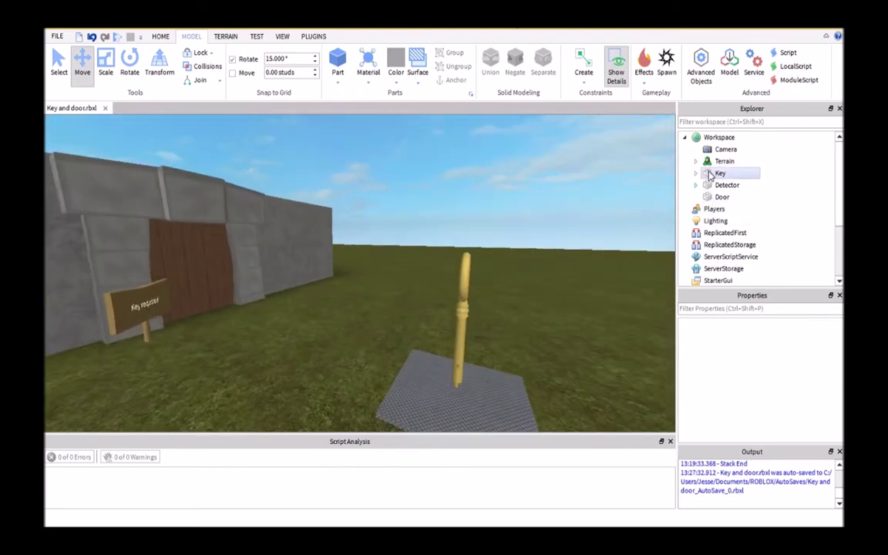
{"action": "left_click", "coordinate": [720, 173]}
{"action": "right_click_drag", "start_coordinate": [451, 237], "coordinate": [587, 233]}
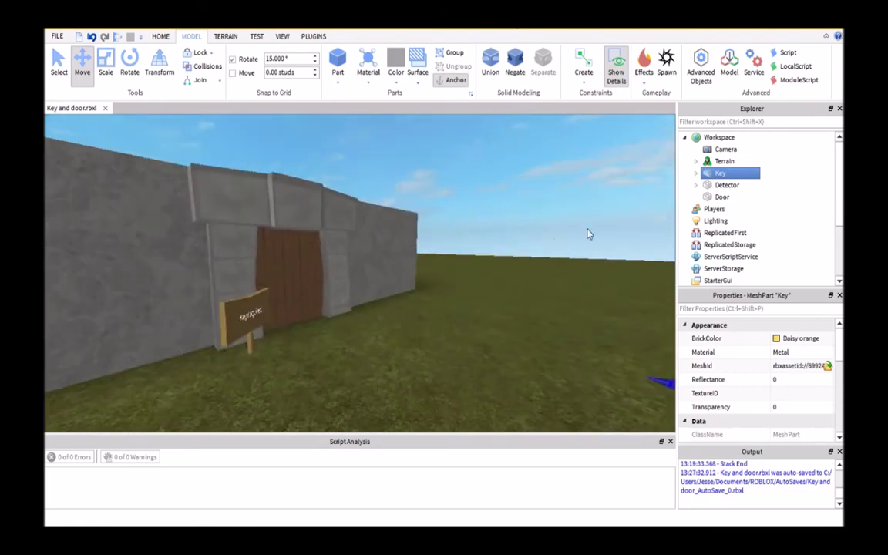
{"action": "left_click", "coordinate": [736, 187]}
{"action": "key", "text": "f"}
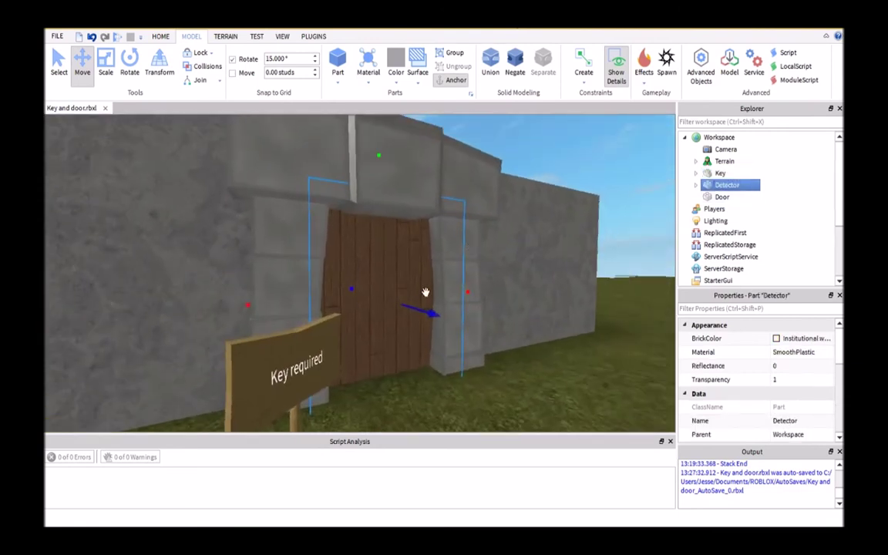
{"action": "scroll", "coordinate": [386, 251], "scroll_direction": "up", "scroll_amount": 2}
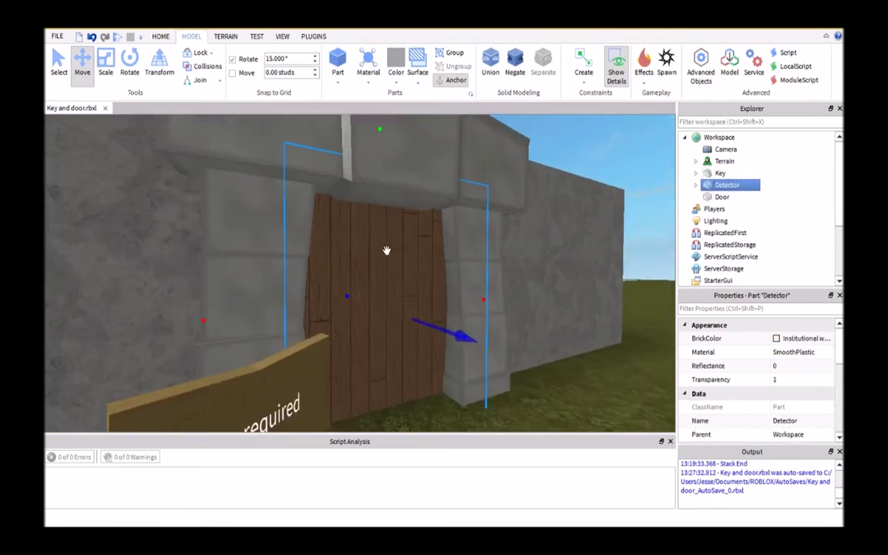
{"action": "scroll", "coordinate": [385, 251], "scroll_direction": "up", "scroll_amount": 3}
{"action": "right_click_drag", "start_coordinate": [386, 251], "coordinate": [391, 252]}
{"action": "left_click", "coordinate": [722, 198]}
{"action": "key", "text": "f"}
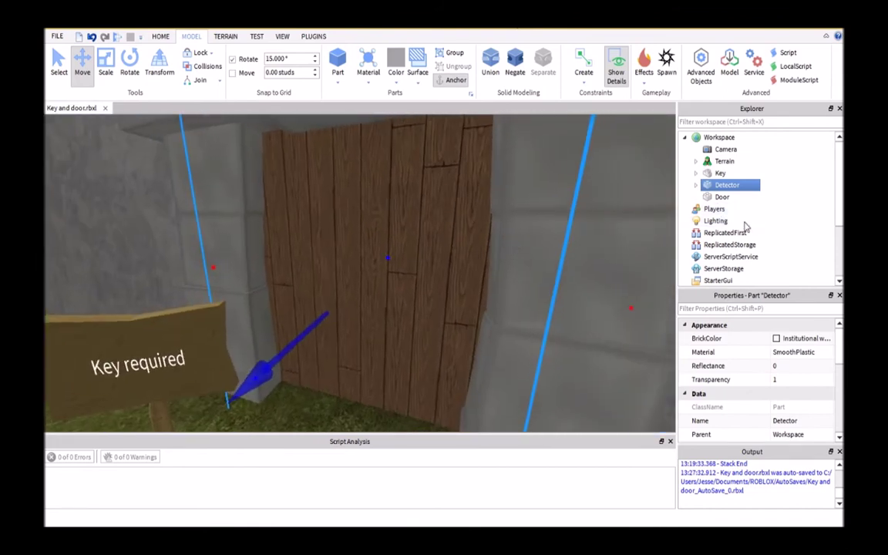
{"action": "right_click_drag", "start_coordinate": [430, 212], "coordinate": [382, 222]}
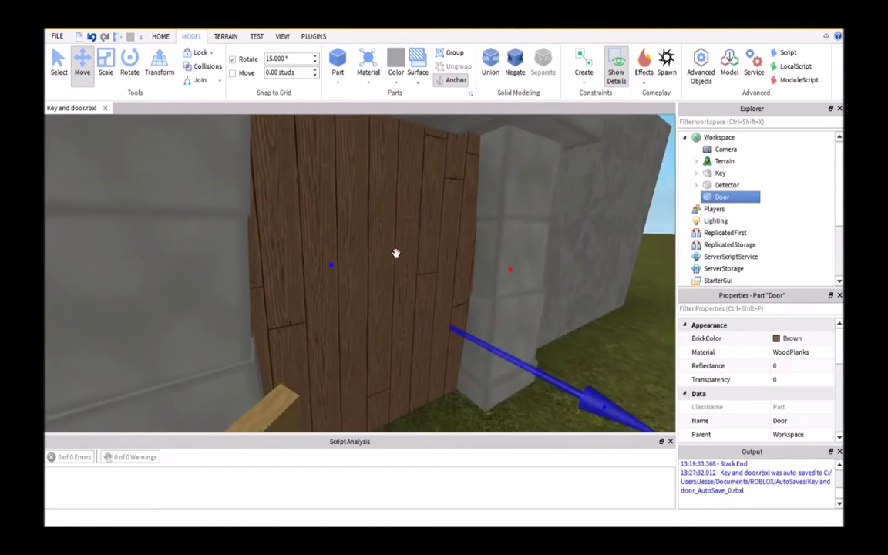
{"action": "scroll", "coordinate": [415, 264], "scroll_direction": "down", "scroll_amount": 3}
{"action": "scroll", "coordinate": [420, 264], "scroll_direction": "down", "scroll_amount": 2}
{"action": "right_click_drag", "start_coordinate": [420, 264], "coordinate": [423, 272]}
- Check the Key's existing PickupScript and bring the golden key on its pad into view
{"action": "left_click", "coordinate": [696, 173]}
{"action": "scroll", "coordinate": [423, 263], "scroll_direction": "up", "scroll_amount": 2}
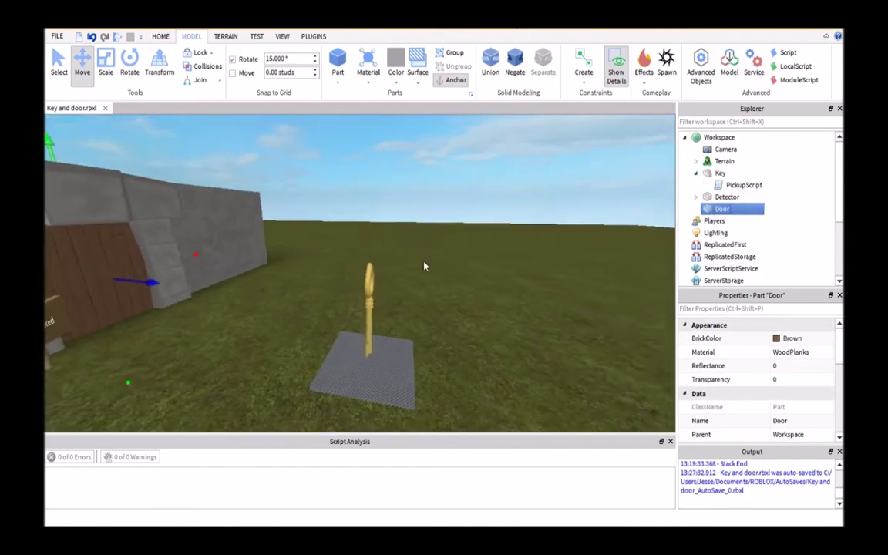
{"action": "scroll", "coordinate": [436, 257], "scroll_direction": "up", "scroll_amount": 3}
{"action": "left_click", "coordinate": [739, 185]}
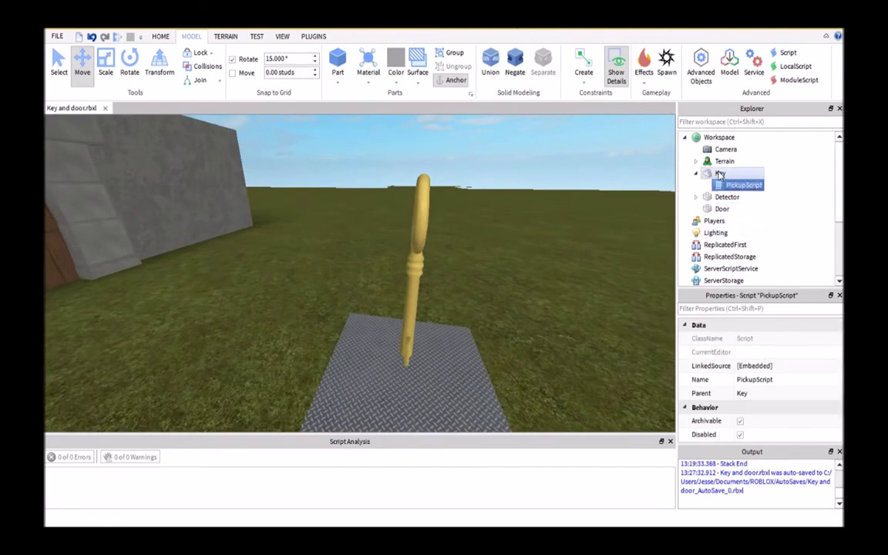
{"action": "left_click", "coordinate": [696, 172]}
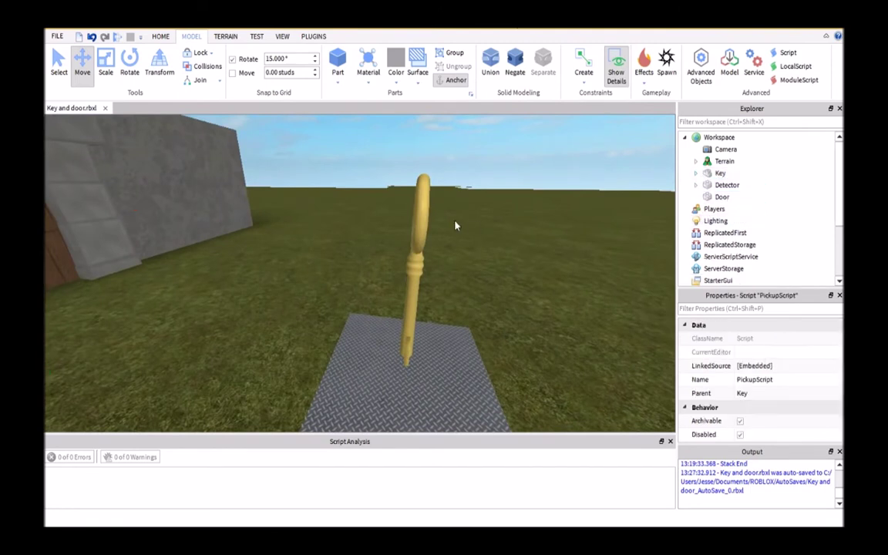
{"action": "right_click_drag", "start_coordinate": [455, 223], "coordinate": [471, 225]}
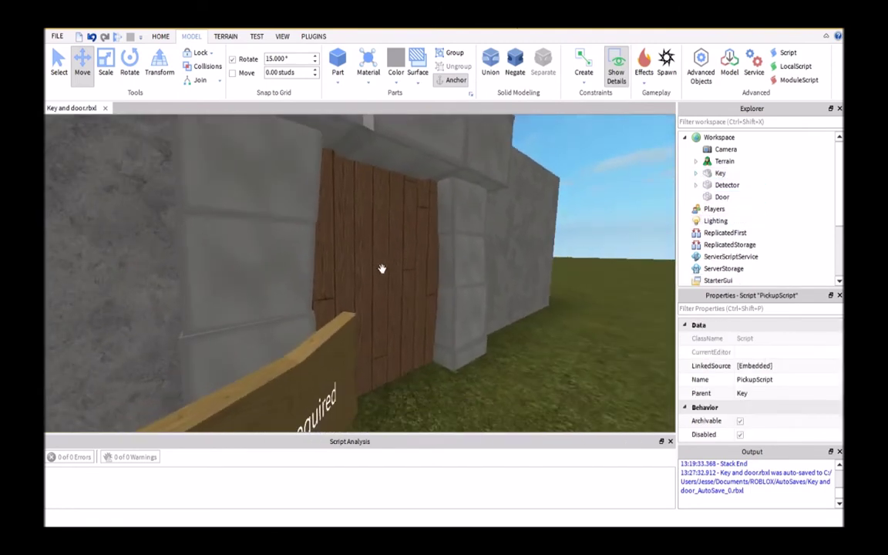
{"action": "scroll", "coordinate": [404, 269], "scroll_direction": "down", "scroll_amount": 2}
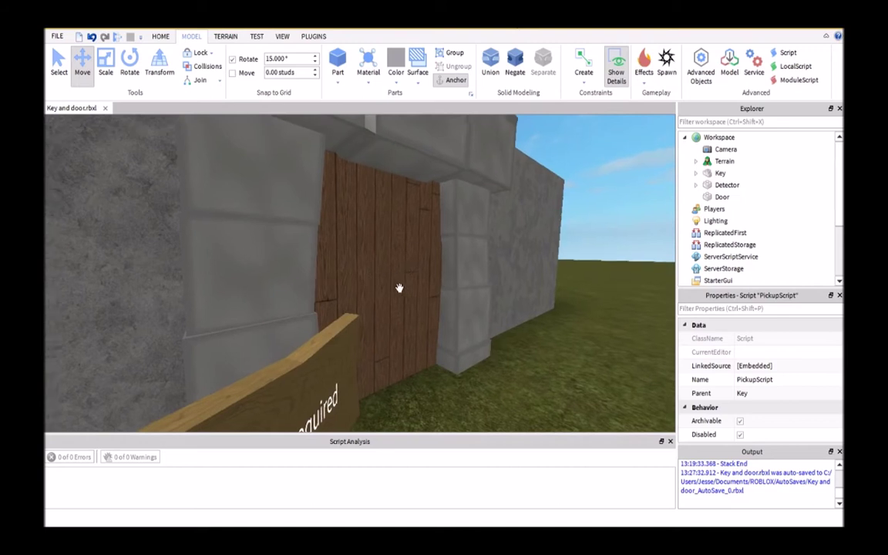
{"action": "scroll", "coordinate": [401, 277], "scroll_direction": "down", "scroll_amount": 3}
{"action": "scroll", "coordinate": [421, 280], "scroll_direction": "down", "scroll_amount": 3}
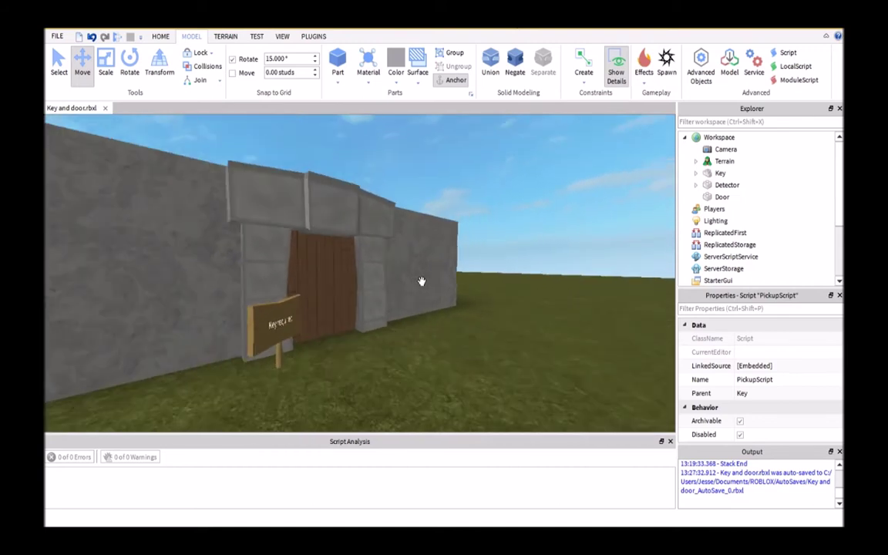
{"action": "right_click_drag", "start_coordinate": [419, 281], "coordinate": [422, 288]}
{"action": "scroll", "coordinate": [423, 287], "scroll_direction": "up", "scroll_amount": 3}
{"action": "scroll", "coordinate": [418, 280], "scroll_direction": "up", "scroll_amount": 2}
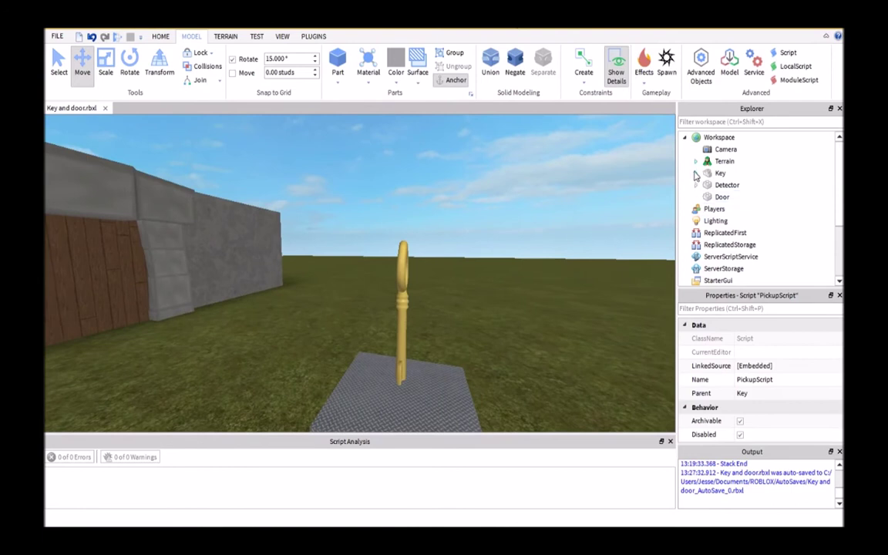
- Insert a new Script under Key and delete its default Hello world line
{"action": "left_click", "coordinate": [696, 173]}
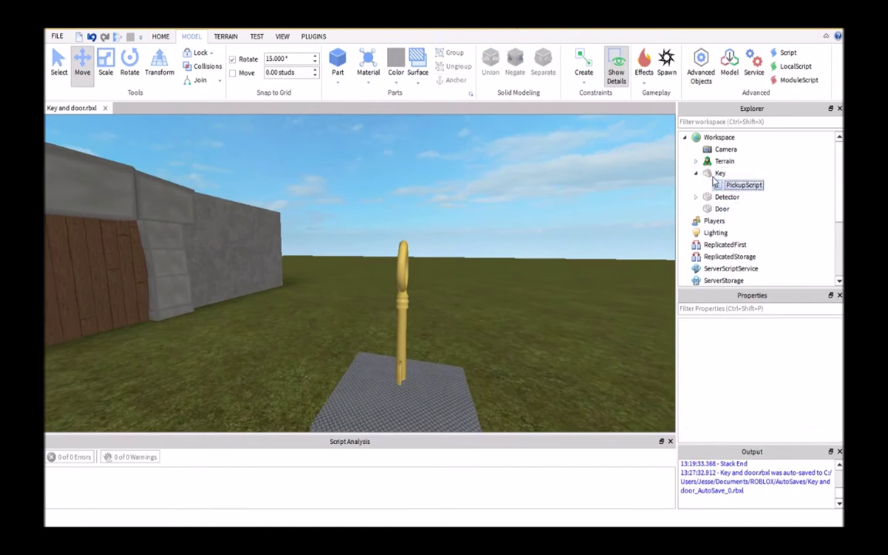
{"action": "right_click", "coordinate": [715, 173]}
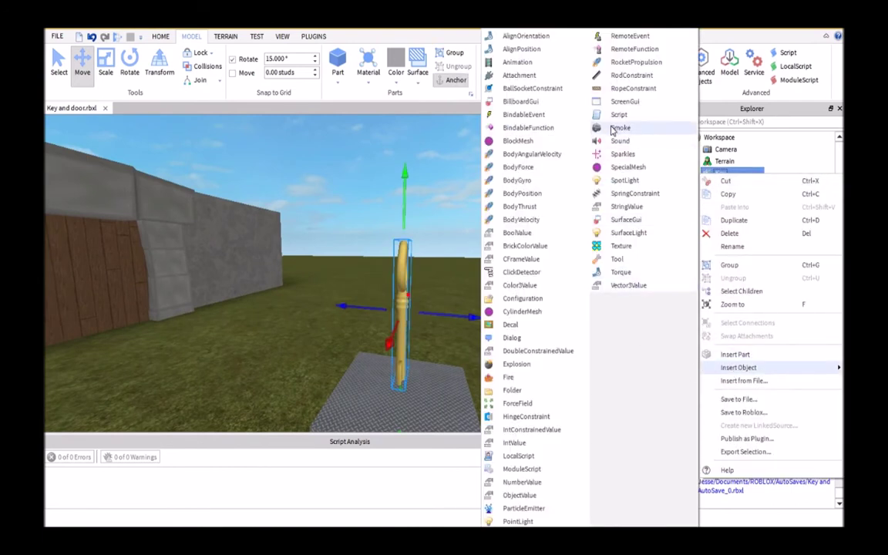
{"action": "left_click", "coordinate": [613, 118]}
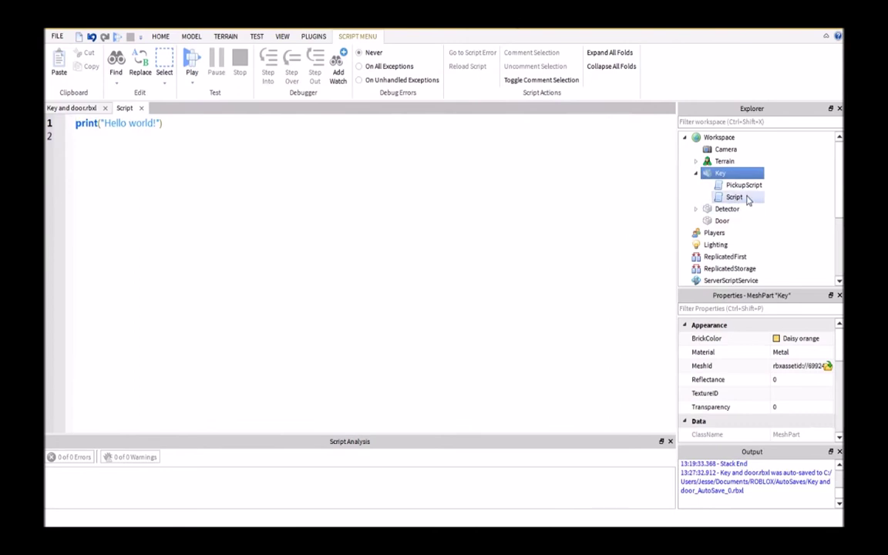
{"action": "left_click", "coordinate": [251, 150]}
{"action": "key", "text": "ctrl+a"}
{"action": "key", "text": "BackSpace"}
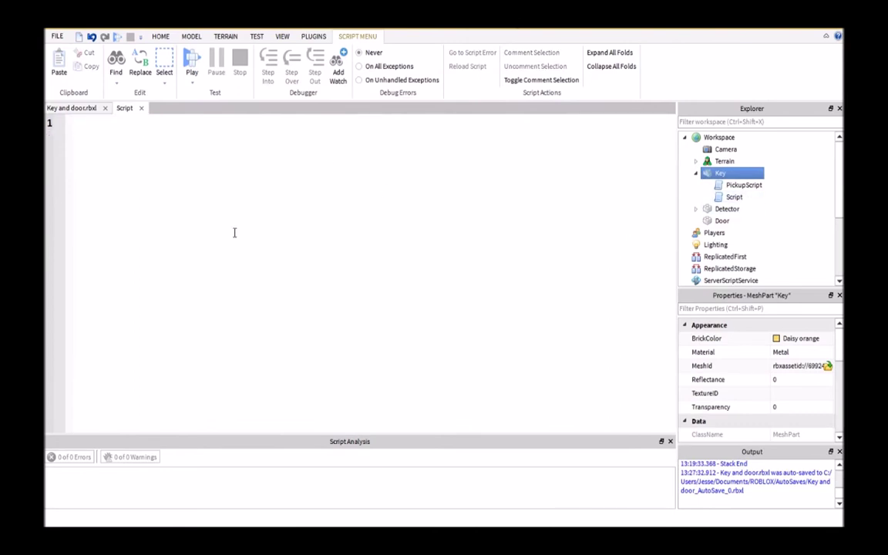
- Write script.Parent.Touched:connect(function(hit) with its closing end
{"action": "type", "text": "script"}
{"action": "type", "text": ".P"}
{"action": "key", "text": "Tab"}
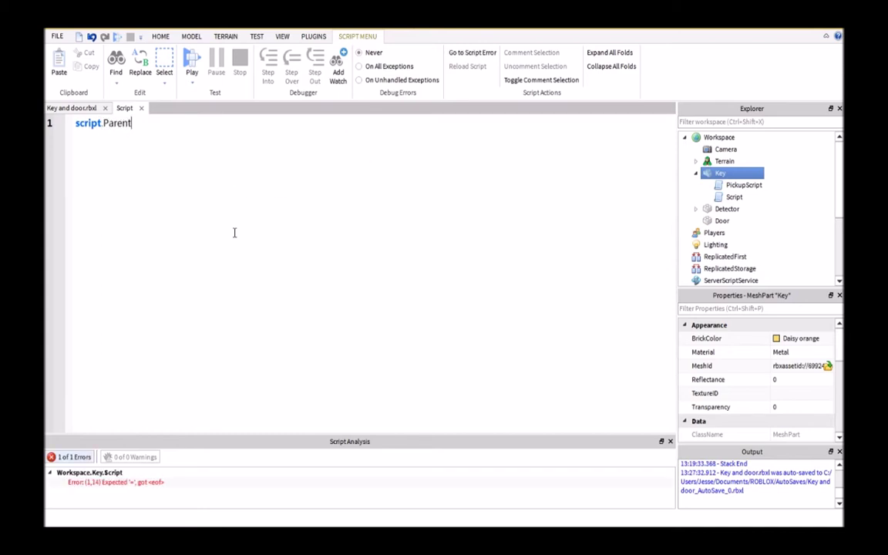
{"action": "type", "text": ".To"}
{"action": "key", "text": "Tab"}
{"action": "type", "text": ":co"}
{"action": "type", "text": "nnect(fun"}
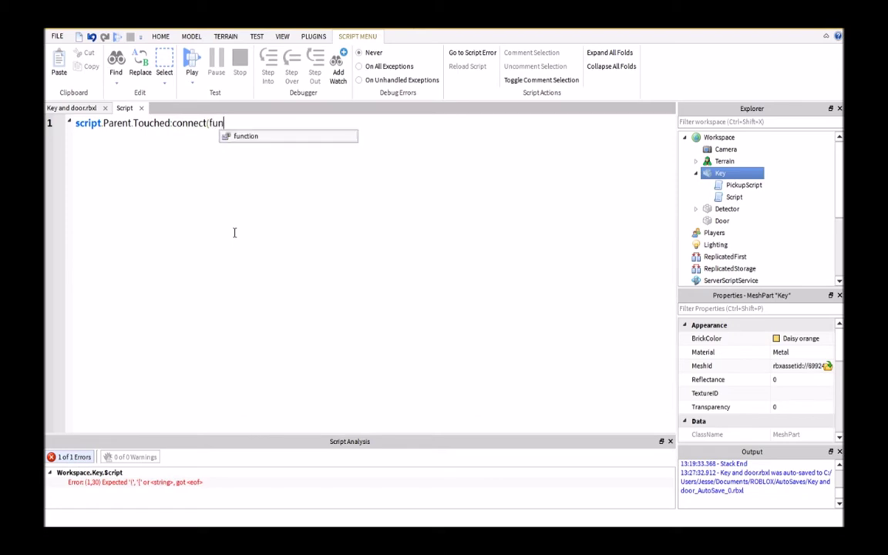
{"action": "key", "text": "Tab"}
{"action": "type", "text": "hit)"}
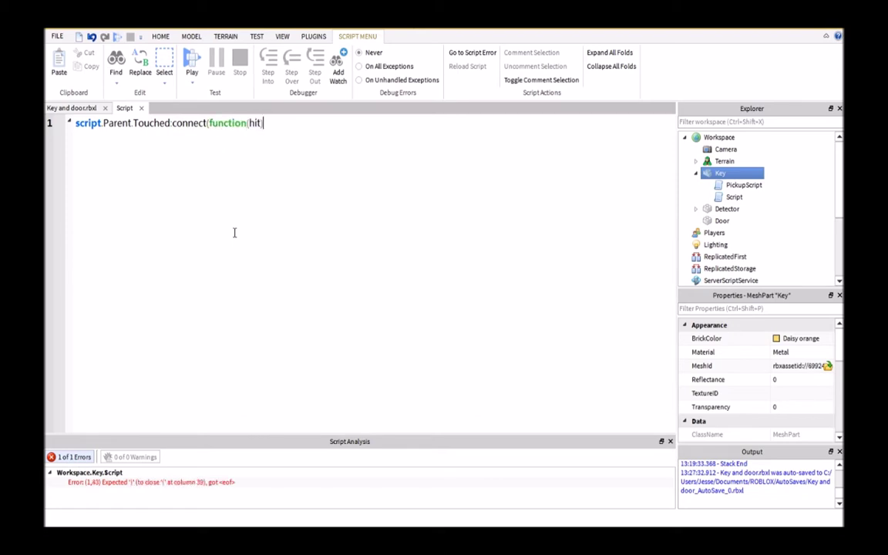
{"action": "key", "text": "Return"}
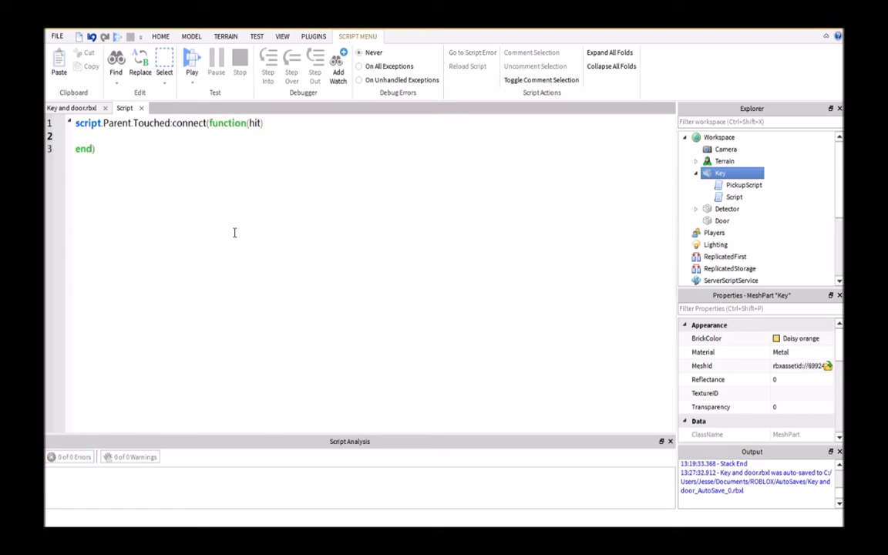
- Add local player = hit.Parent.Name and local backpack = game.Players[player].Backpack inside the handler
{"action": "key", "text": "Return"}
{"action": "key", "text": "Return"}
{"action": "key", "text": "Up"}
{"action": "key", "text": "Up"}
{"action": "key", "text": "Down"}
{"action": "type", "text": "loc"}
{"action": "key", "text": "Tab"}
{"action": "type", "text": "player"}
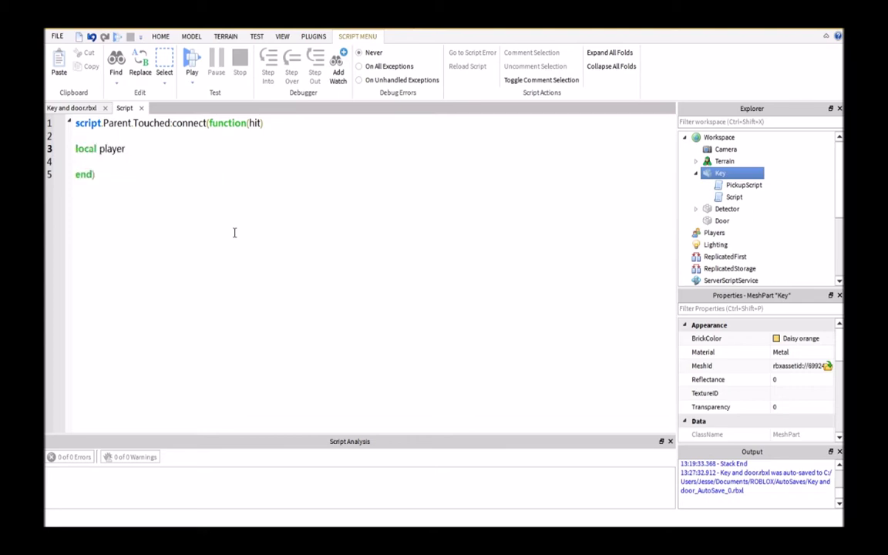
{"action": "type", "text": " = hit"}
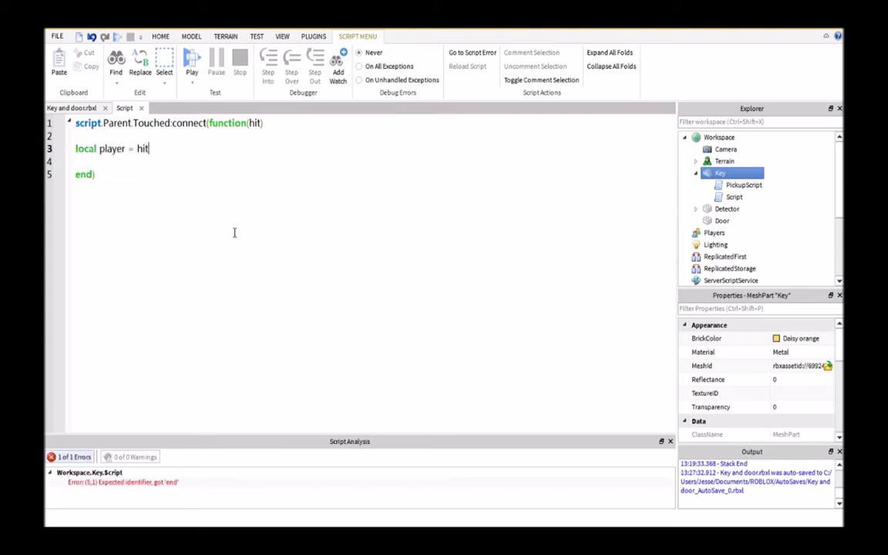
{"action": "type", "text": ".Par"}
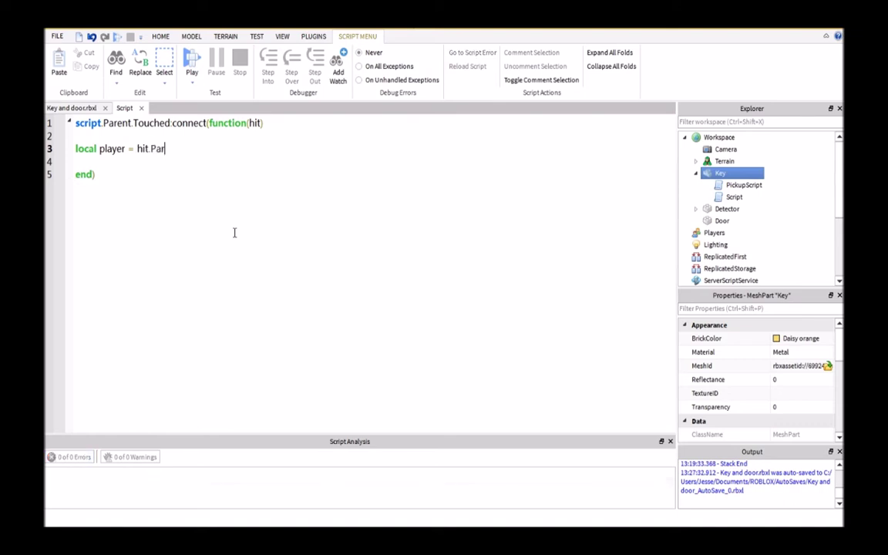
{"action": "type", "text": "ent.Name"}
{"action": "key", "text": "Return"}
{"action": "type", "text": "loc"}
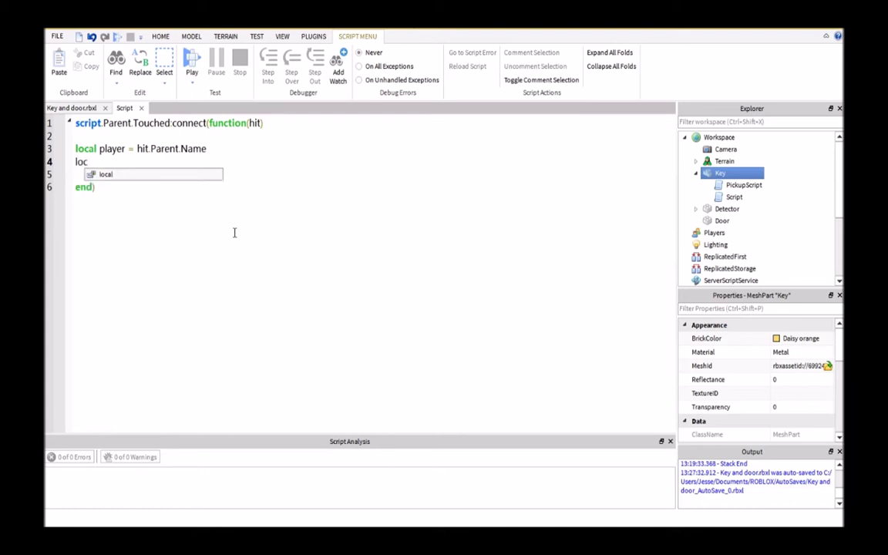
{"action": "type", "text": "al backpack "}
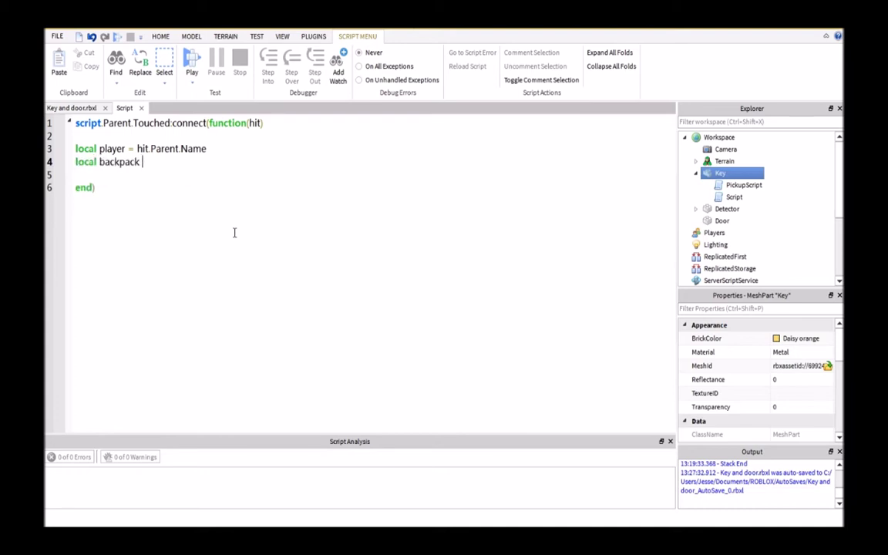
{"action": "type", "text": "= ga"}
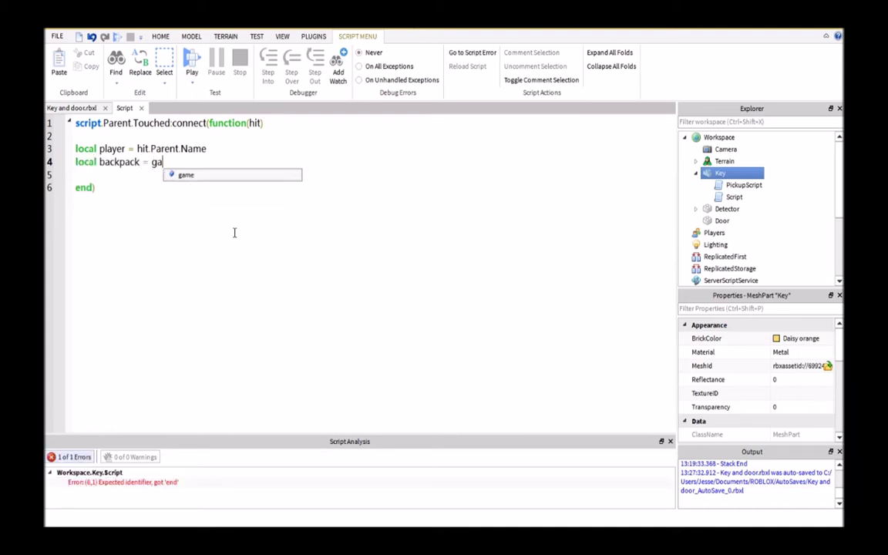
{"action": "type", "text": "me.Pla"}
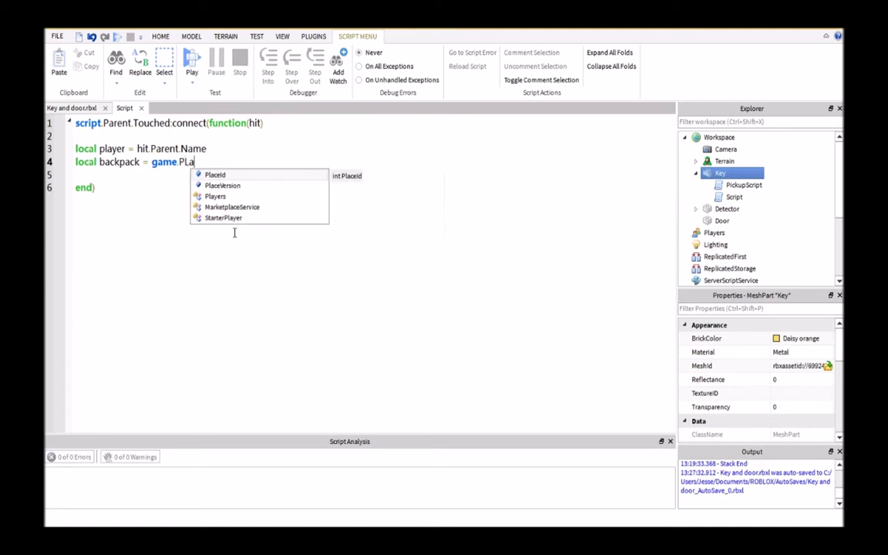
{"action": "type", "text": "yers["}
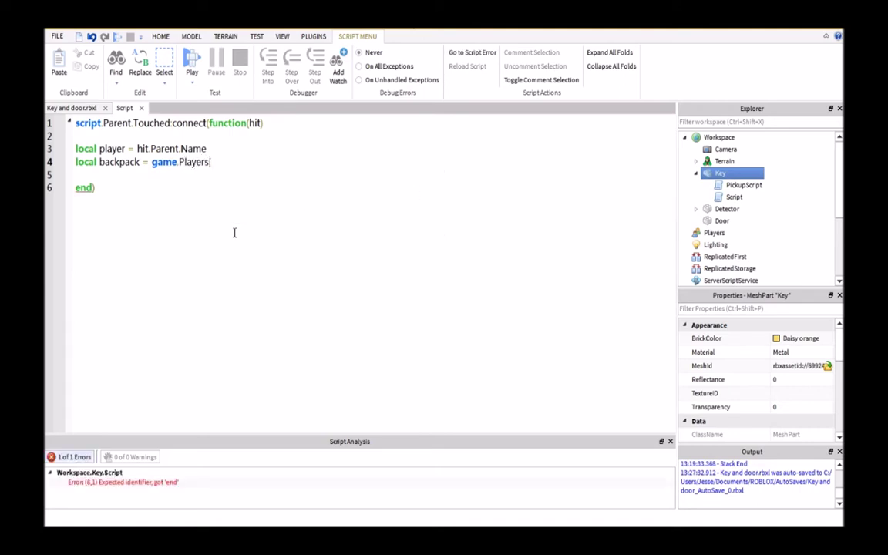
{"action": "type", "text": "player"}
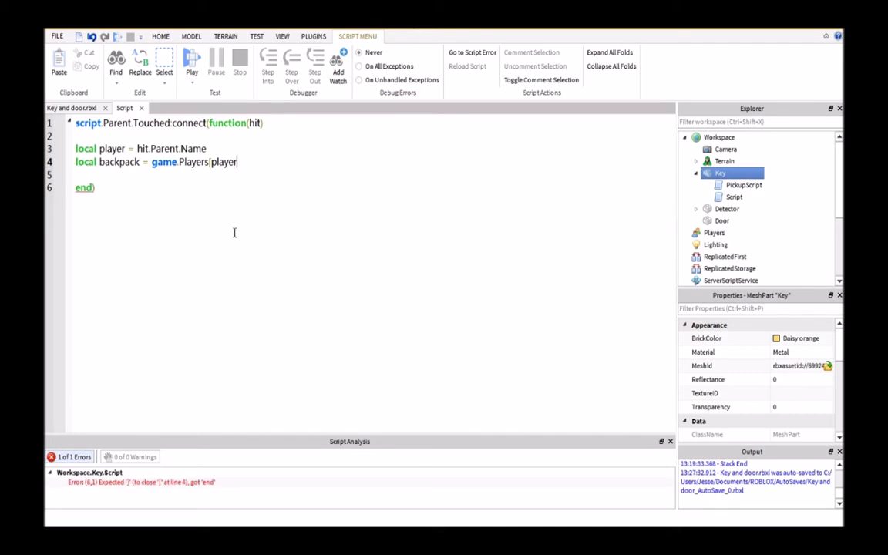
{"action": "type", "text": "]"}
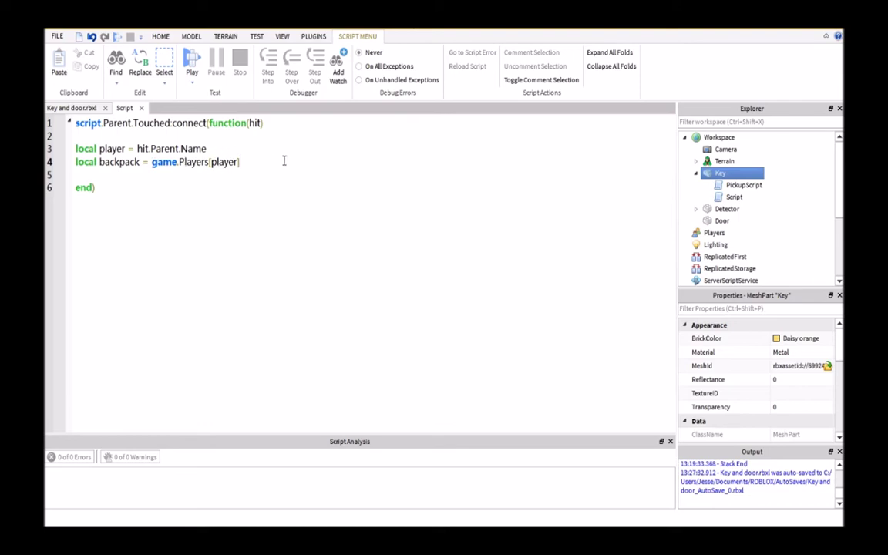
{"action": "type", "text": "Backpack"}
{"action": "key", "text": "Return"}
{"action": "key", "text": "Return"}
- Add the line local key = script.Parent:Clone() to the handler
{"action": "type", "text": "loc"}
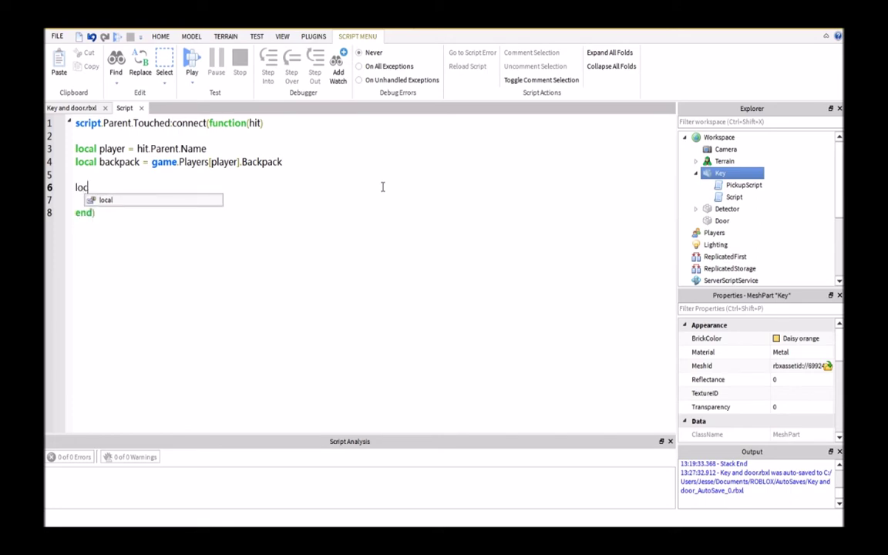
{"action": "type", "text": "al key"}
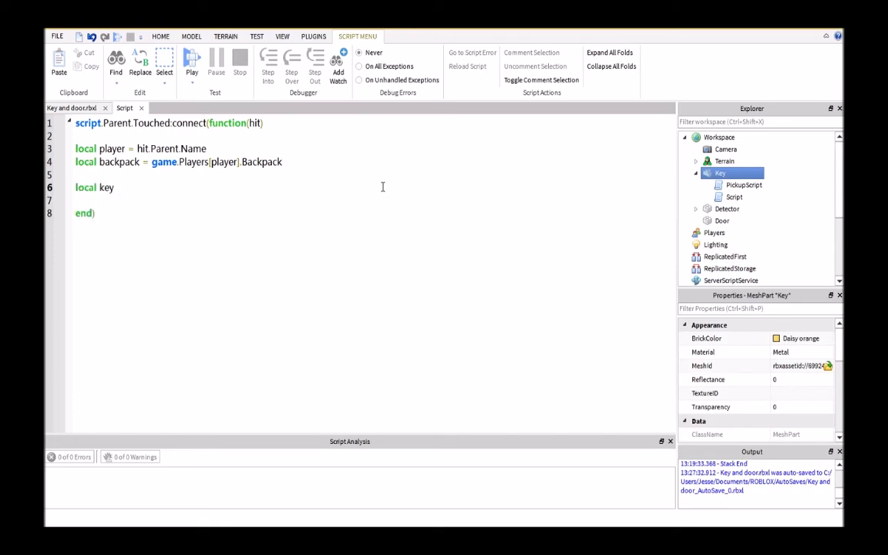
{"action": "type", "text": " = script."}
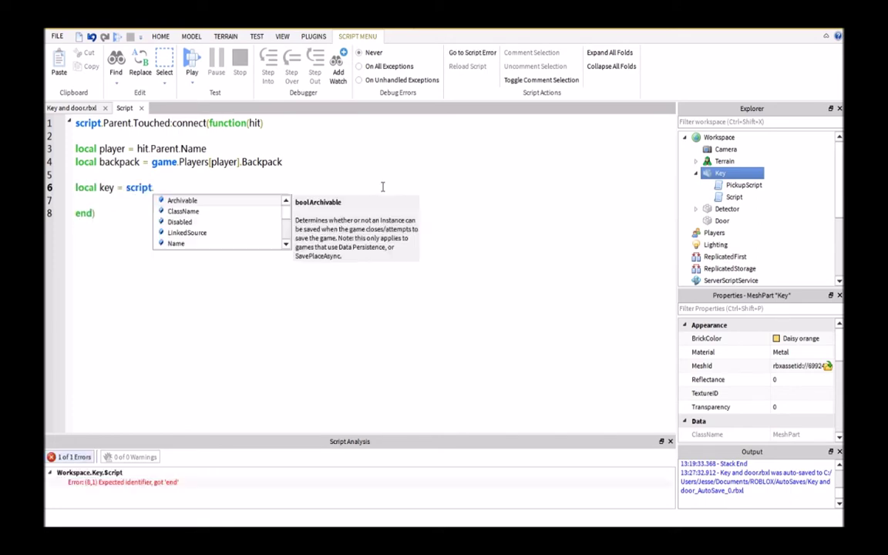
{"action": "type", "text": "Parent"}
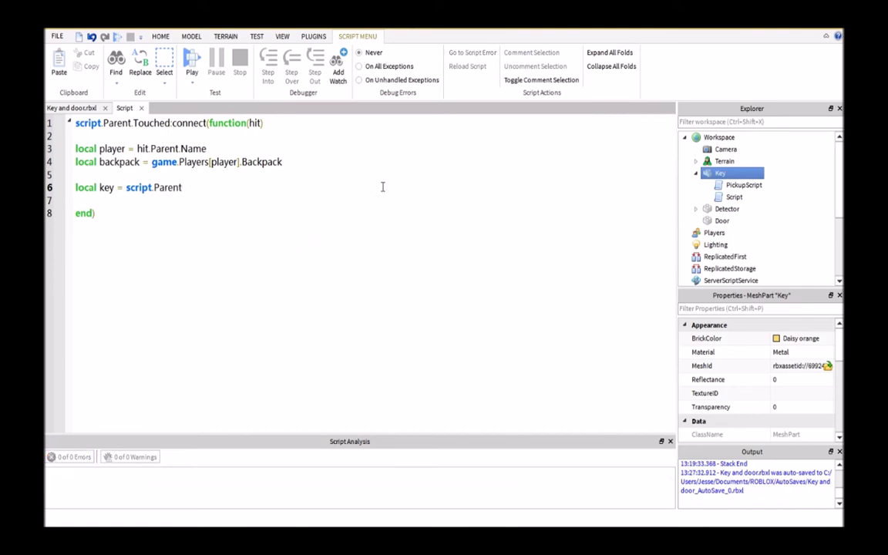
{"action": "type", "text": ":"}
{"action": "key", "text": "BackSpace"}
{"action": "type", "text": ":clo"}
{"action": "key", "text": "Tab"}
{"action": "type", "text": "()"}
{"action": "key", "text": "Return"}
{"action": "type", "text": "k"}
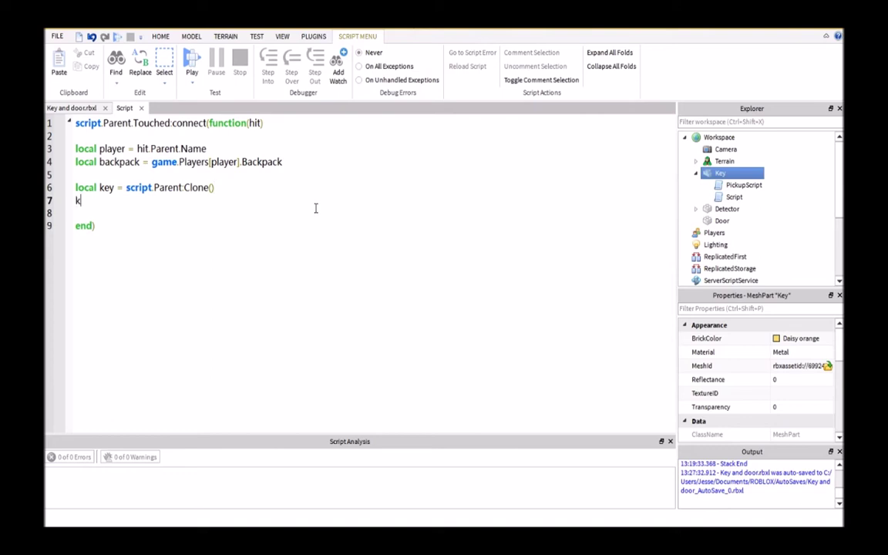
- Set key.Parent = backpack and destroy the original with script.Parent:Destroy()
{"action": "type", "text": "ey.Parent"}
{"action": "type", "text": " = ba"}
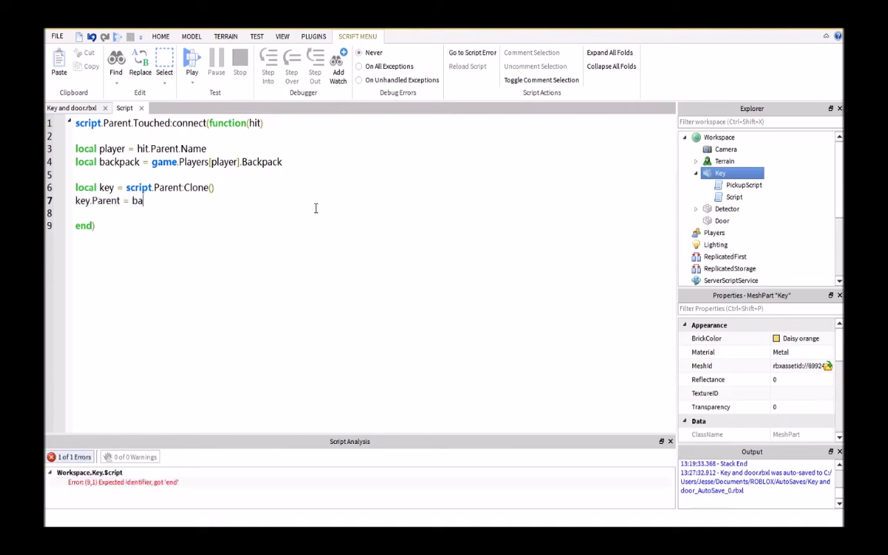
{"action": "type", "text": "ckpack"}
{"action": "key", "text": "Return"}
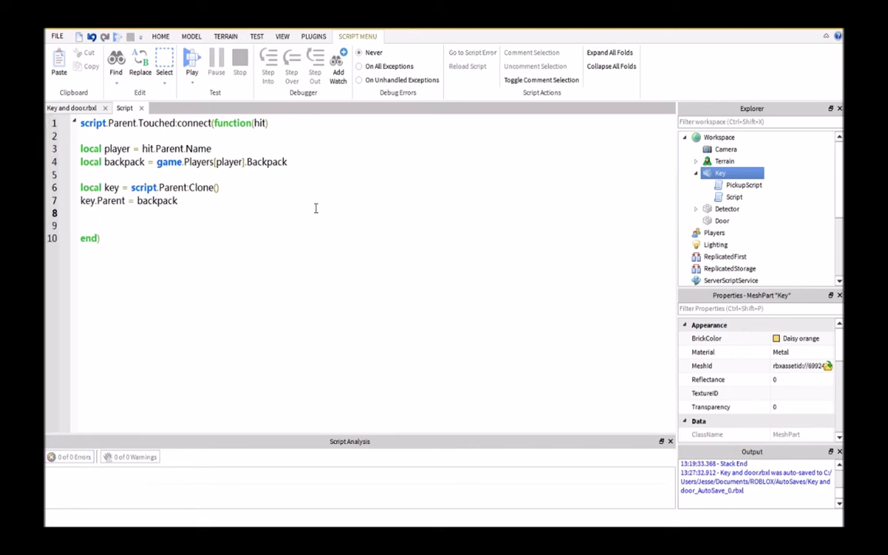
{"action": "type", "text": "script."}
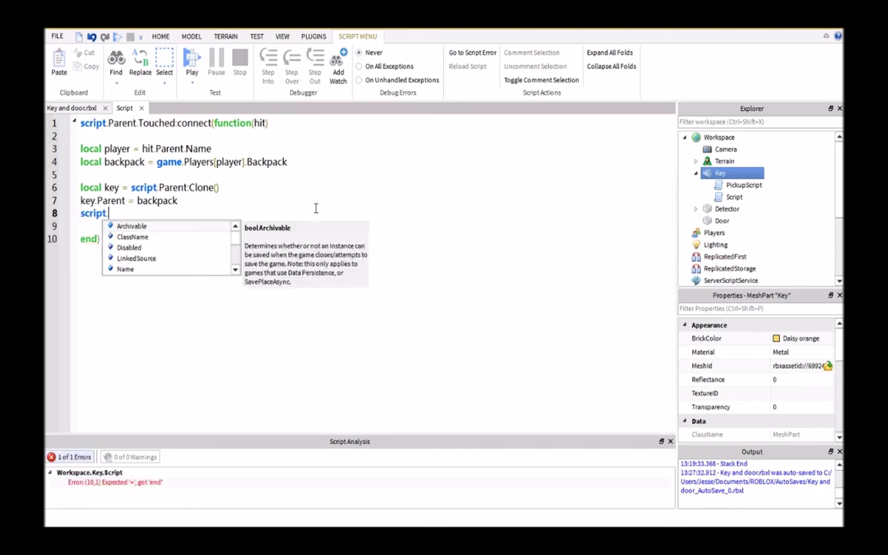
{"action": "type", "text": "Parent:de"}
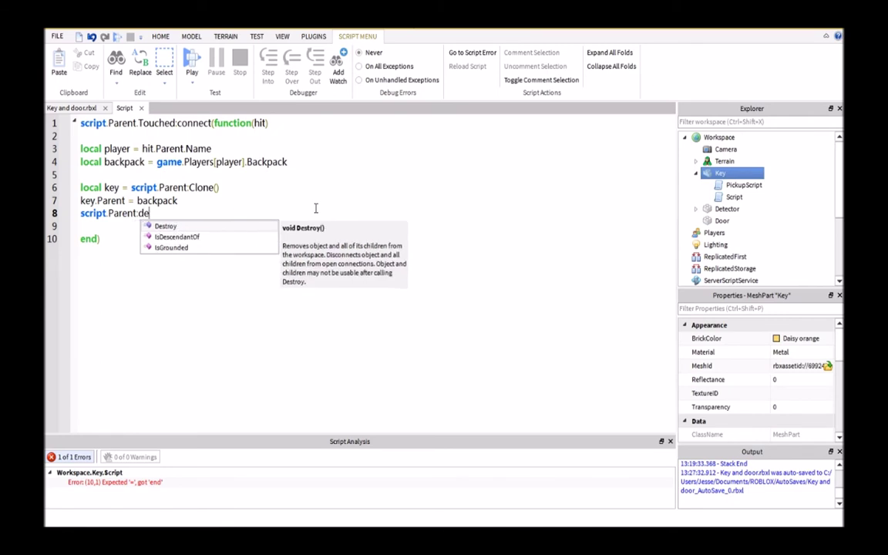
{"action": "key", "text": "Tab"}
{"action": "type", "text": "()"}
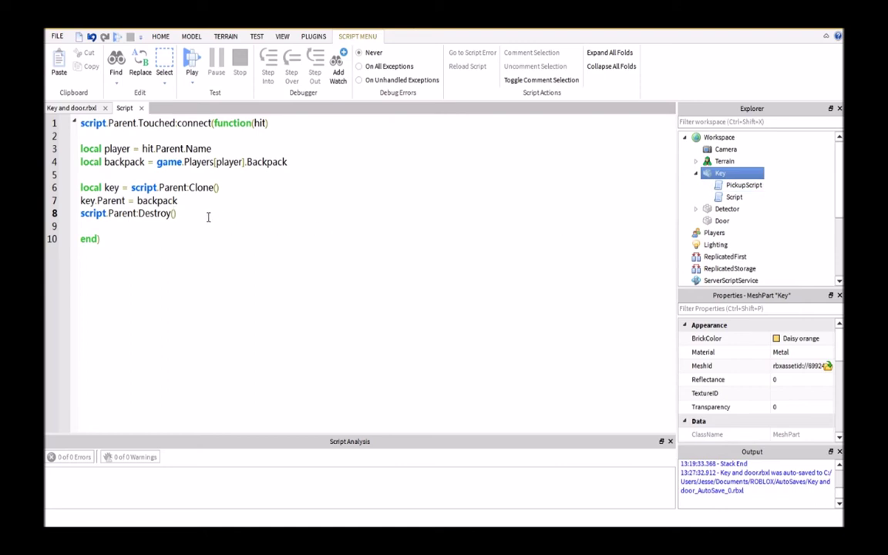
- Close the key script, insert a new Script under Detector, and delete its print line
{"action": "left_click", "coordinate": [141, 108]}
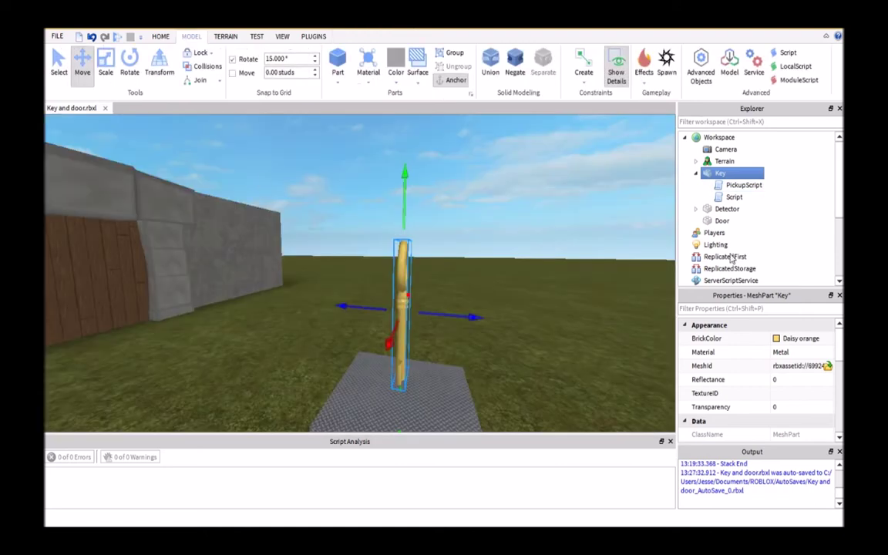
{"action": "left_click", "coordinate": [761, 207]}
{"action": "left_click", "coordinate": [696, 173]}
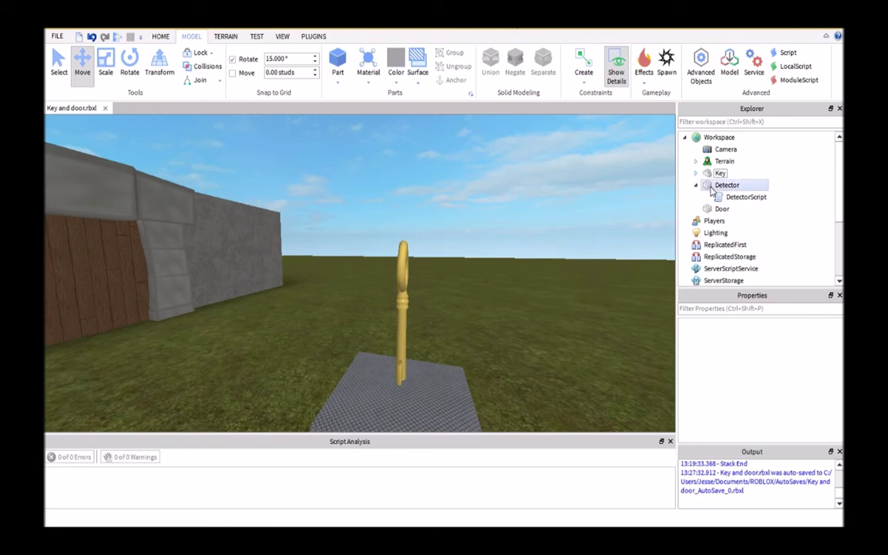
{"action": "right_click", "coordinate": [711, 186]}
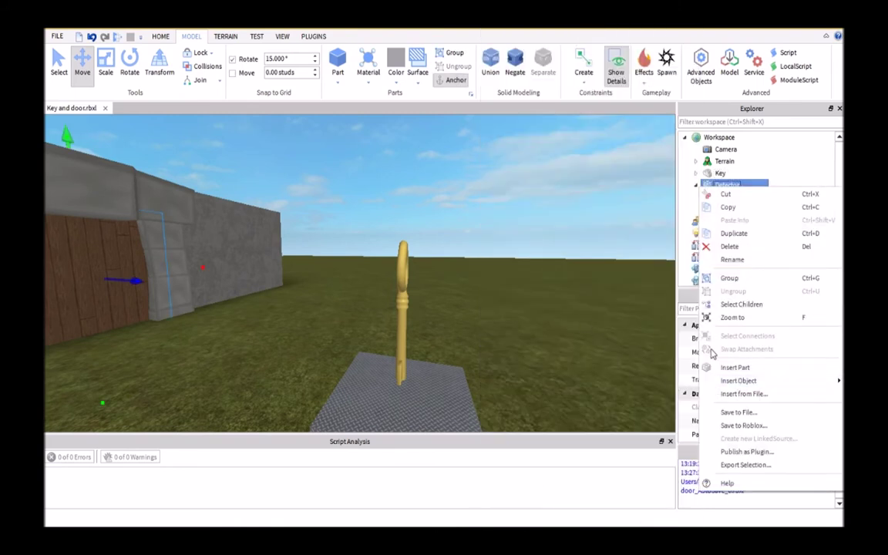
{"action": "mouse_move", "coordinate": [738, 380]}
{"action": "left_click", "coordinate": [619, 114]}
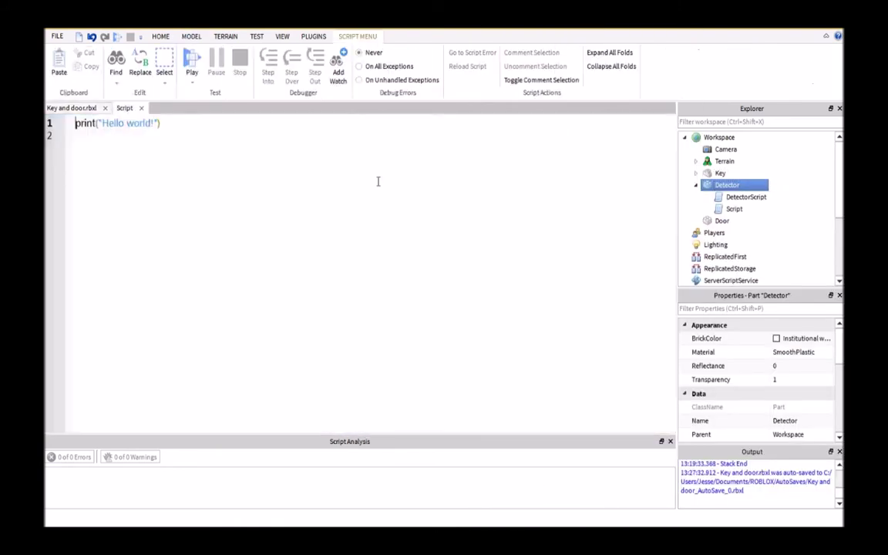
{"action": "left_click_drag", "start_coordinate": [165, 124], "coordinate": [75, 118]}
{"action": "key", "text": "BackSpace"}
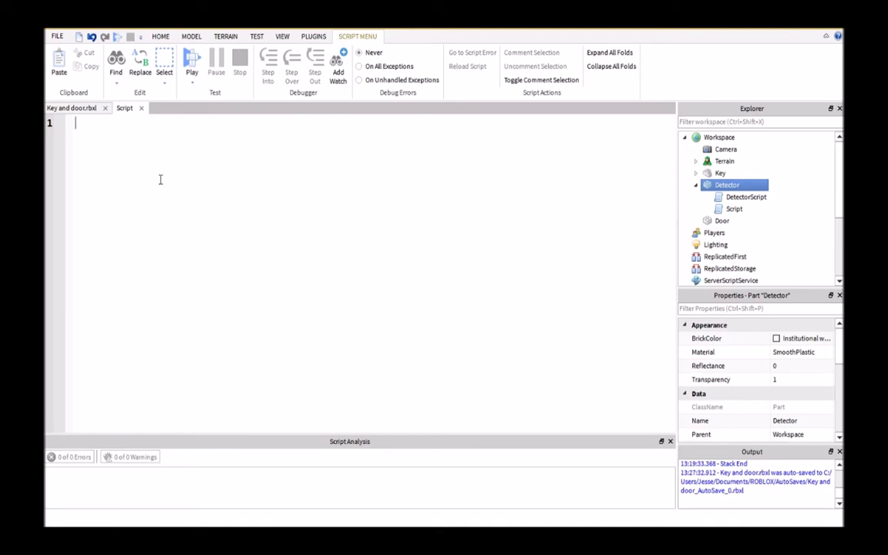
- Write a Touched handler defining local player and local backpack from game.Players[player]
{"action": "type", "text": "s"}
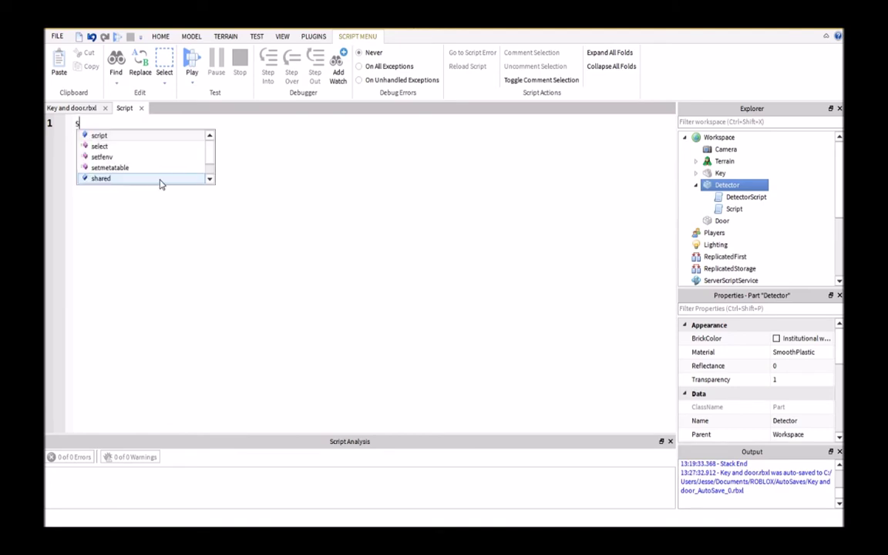
{"action": "type", "text": "cript.Parent"}
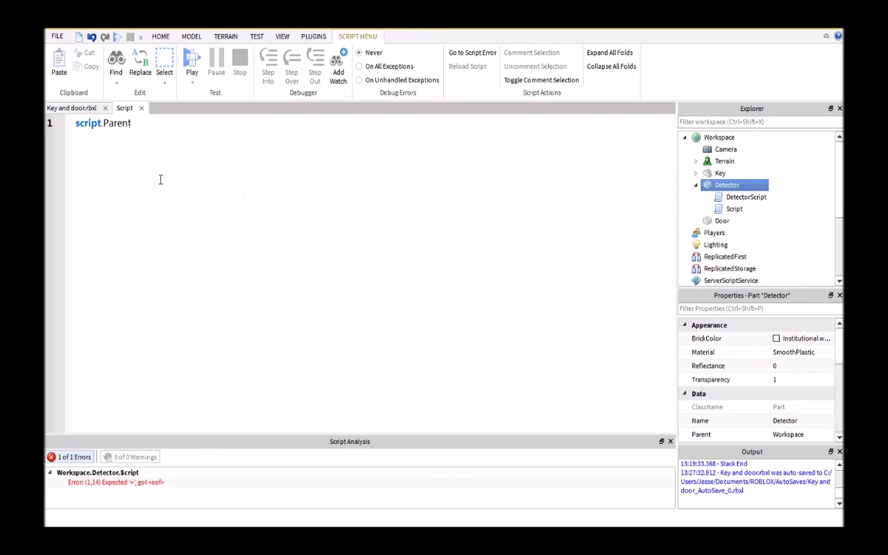
{"action": "type", "text": ".Tou"}
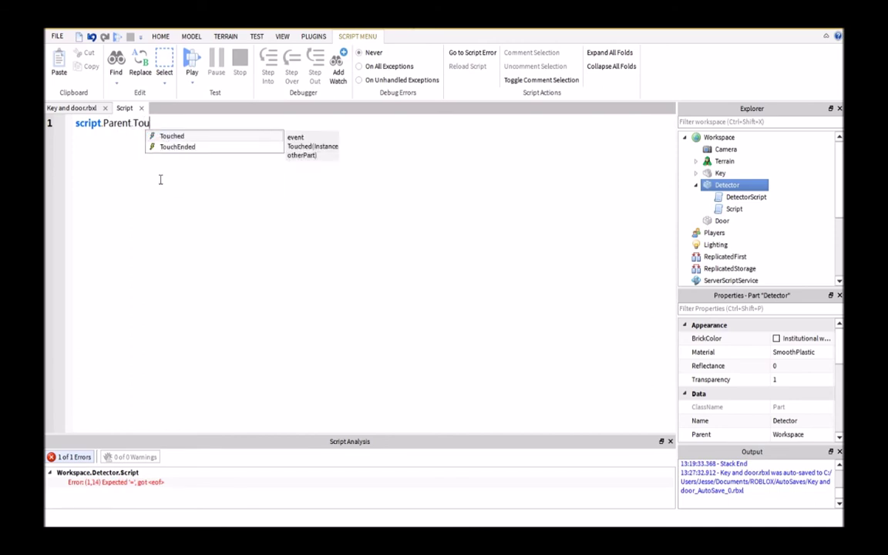
{"action": "type", "text": "ched:connect"}
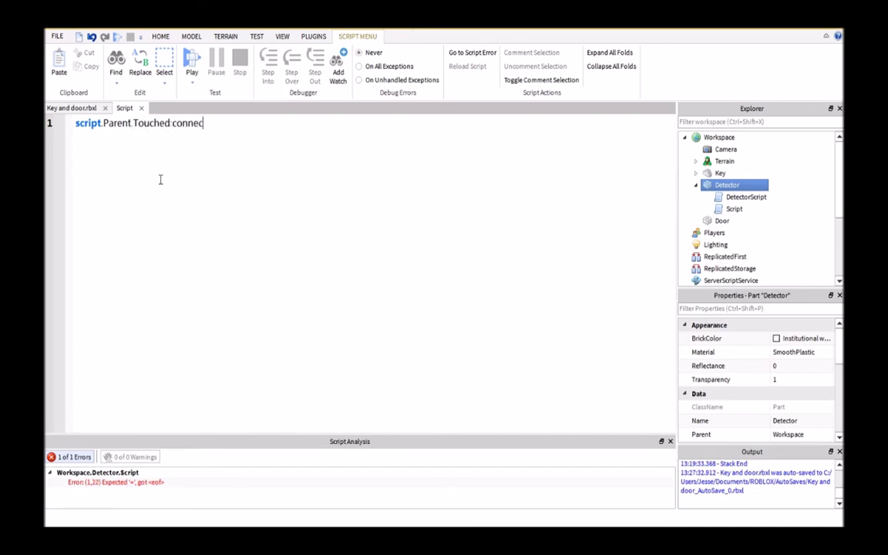
{"action": "type", "text": "(function("}
{"action": "type", "text": "hit)"}
{"action": "key", "text": "Return"}
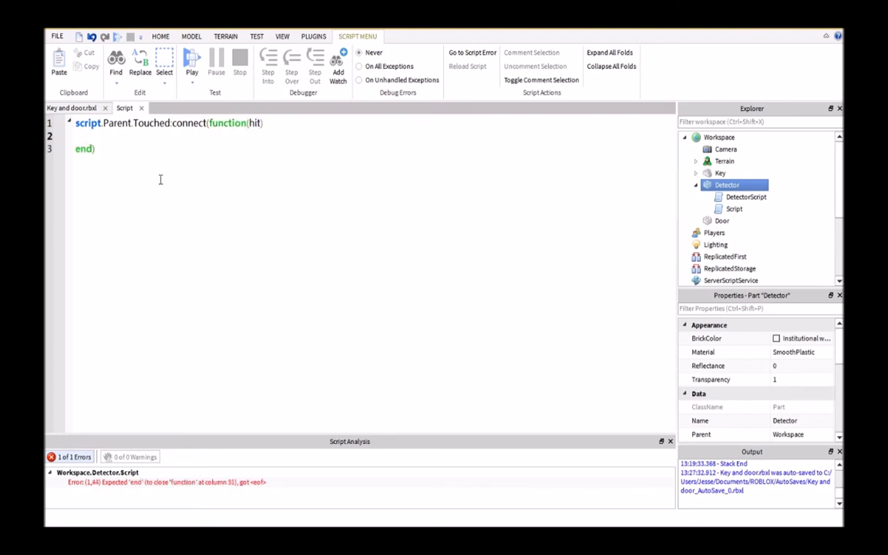
{"action": "key", "text": "Return"}
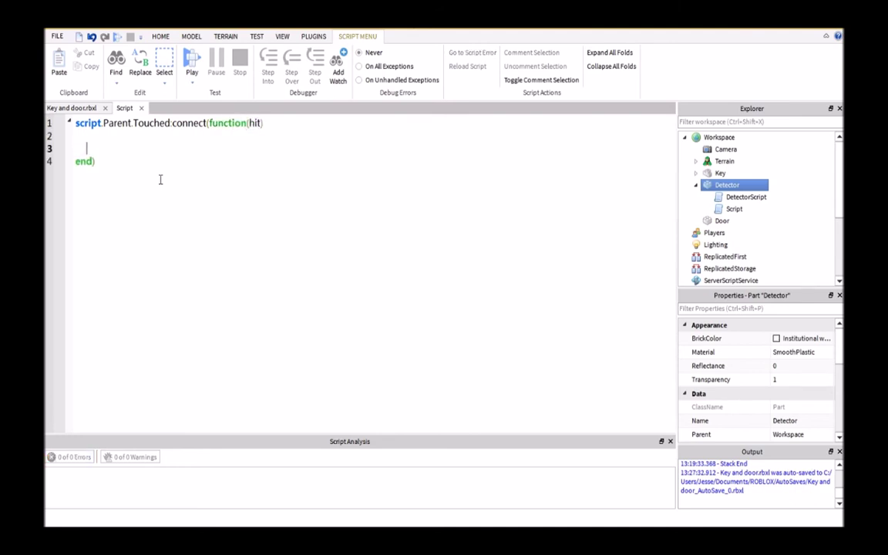
{"action": "type", "text": "local "}
{"action": "type", "text": "player = "}
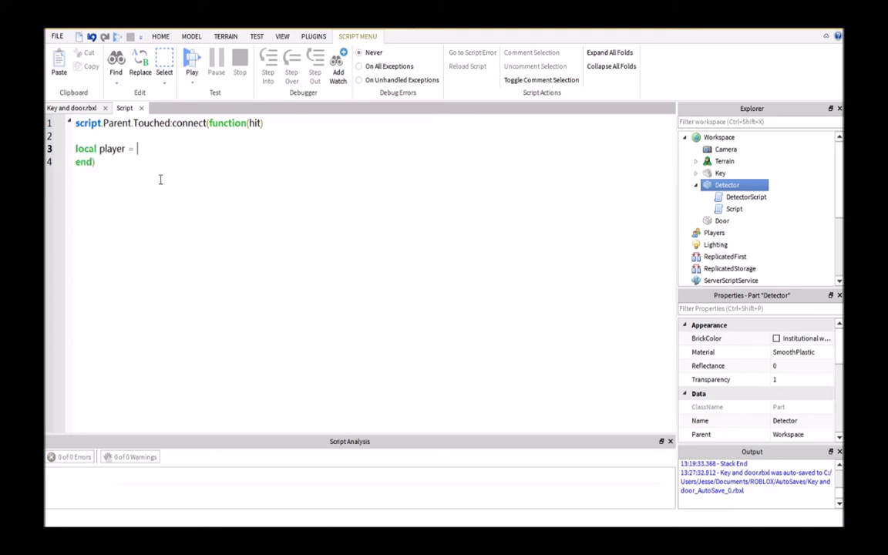
{"action": "type", "text": "hit.[Par"}
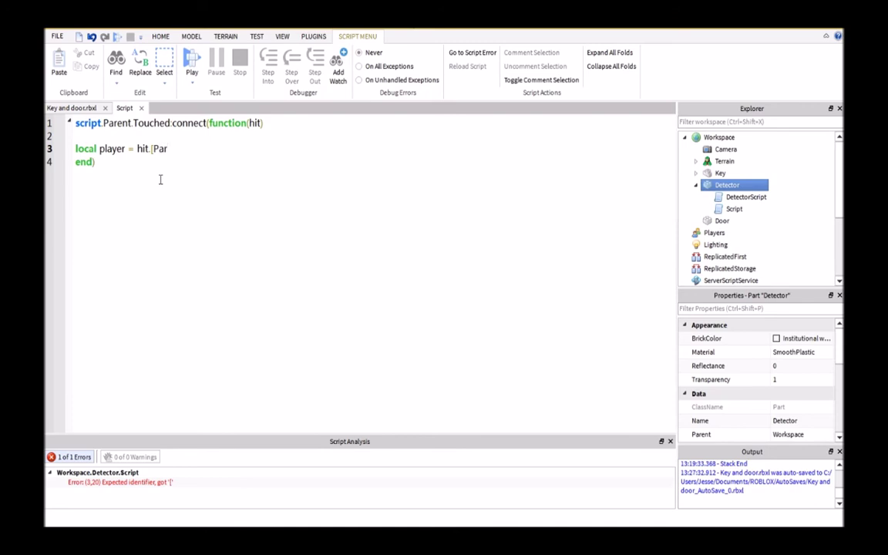
{"action": "key", "text": "BackSpace"}
{"action": "key", "text": "BackSpace"}
{"action": "key", "text": "BackSpace"}
{"action": "key", "text": "BackSpace"}
{"action": "type", "text": "Par"}
{"action": "type", "text": "ent.Name"}
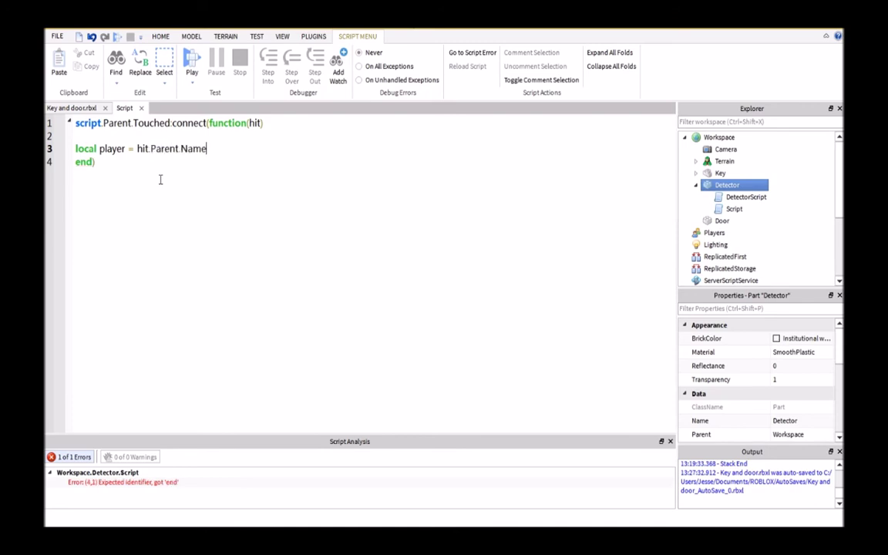
{"action": "key", "text": "Return"}
{"action": "type", "text": "local "}
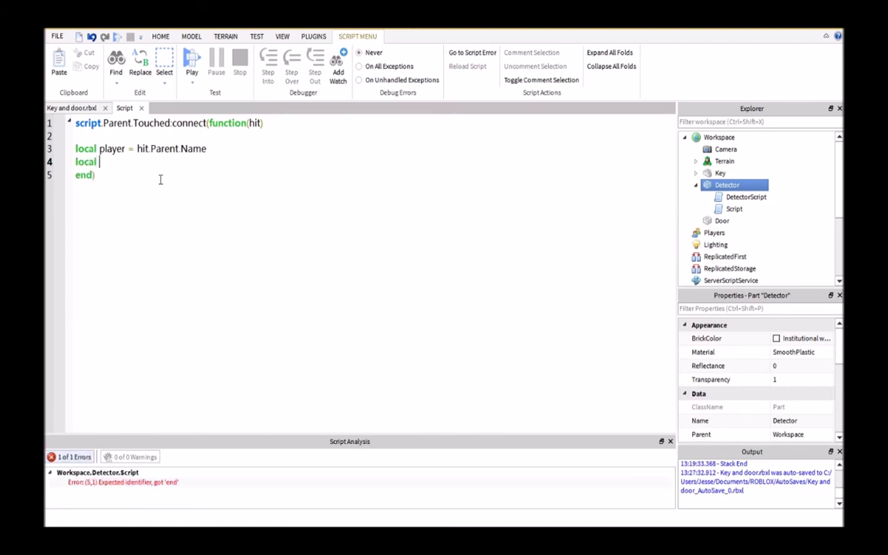
{"action": "type", "text": "backpack ="}
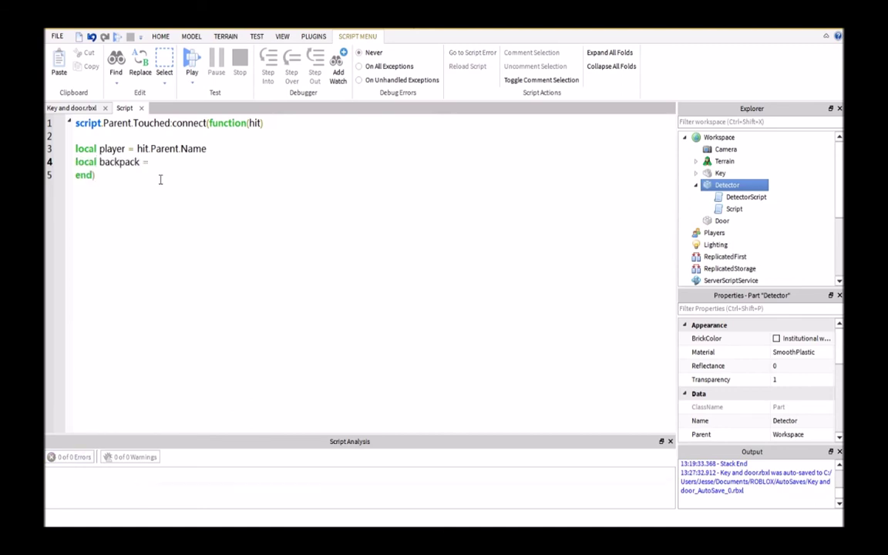
{"action": "type", "text": " game"}
{"action": "type", "text": "p"}
{"action": "key", "text": "BackSpace"}
{"action": "type", "text": ".Pl"}
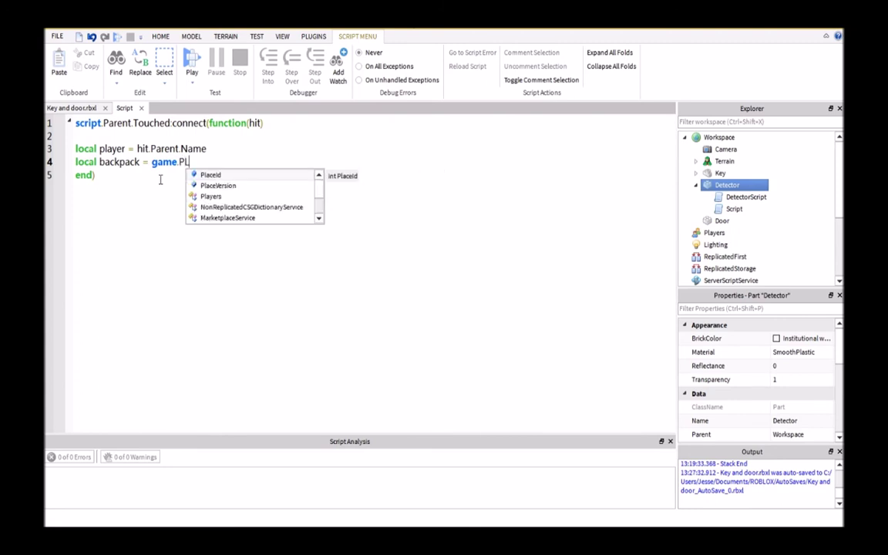
{"action": "key", "text": "Tab"}
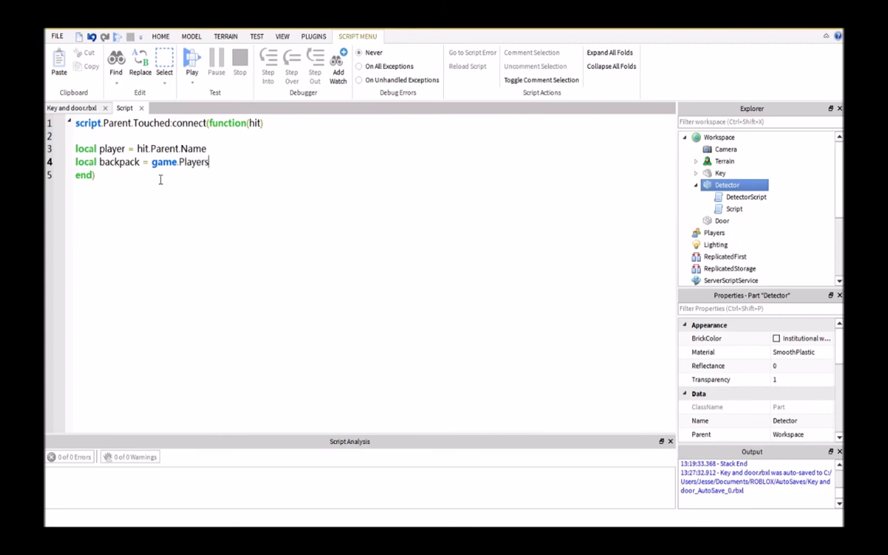
{"action": "type", "text": "player]."}
{"action": "type", "text": "bac"}
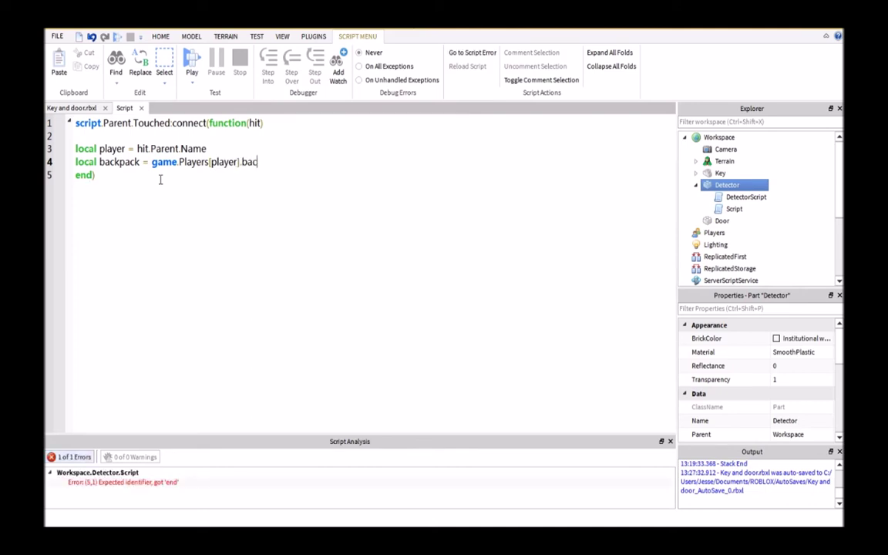
{"action": "type", "text": "kpack"}
{"action": "key", "text": "Return"}
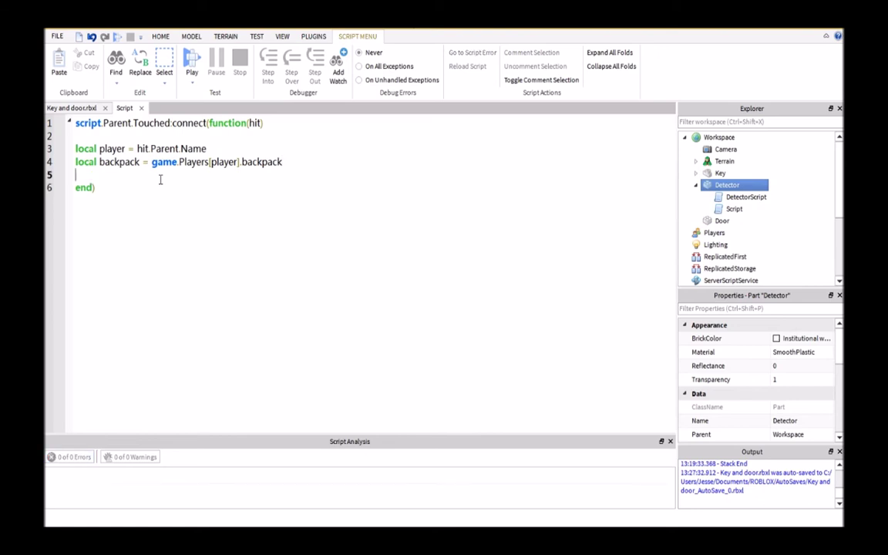
- Capitalise backpack to Backpack on line 4 of the Detector script
{"action": "key", "text": "Return"}
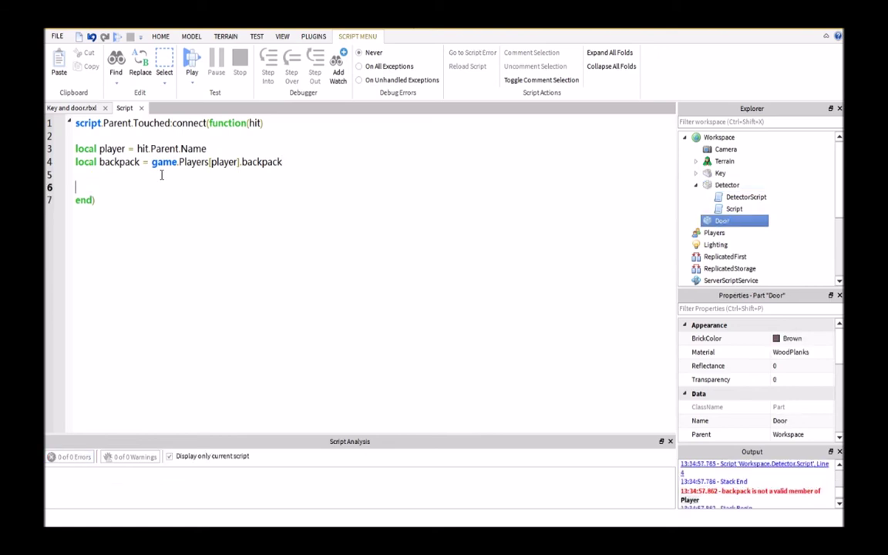
{"action": "type", "text": "if"}
{"action": "key", "text": "BackSpace"}
{"action": "key", "text": "BackSpace"}
{"action": "left_click", "coordinate": [246, 162]}
{"action": "key", "text": "BackSpace"}
{"action": "type", "text": "B"}
- Add the condition if backpack:FindFirstChild("Key") then on line 6
{"action": "left_click", "coordinate": [89, 189]}
{"action": "type", "text": "if bac"}
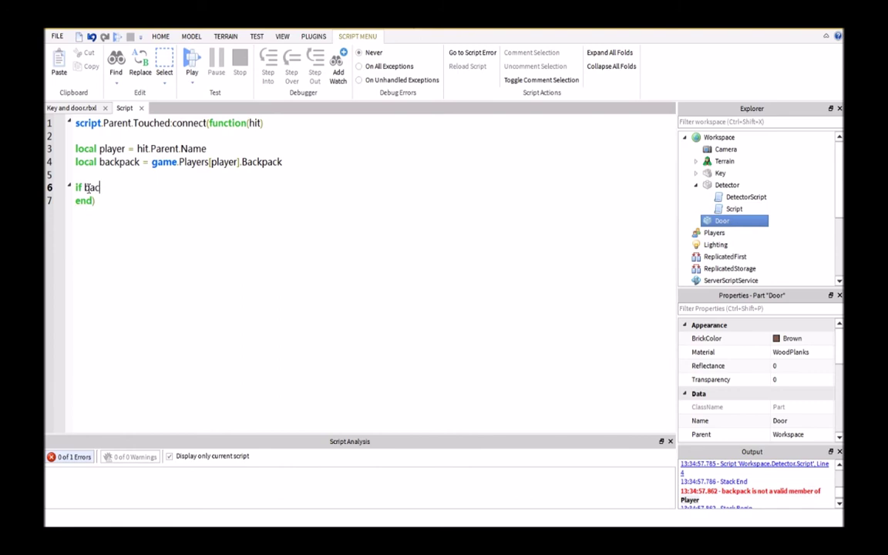
{"action": "type", "text": "kpack:"}
{"action": "type", "text": "FindFirst"}
{"action": "type", "text": "Child(\"\""}
{"action": "type", "text": ")"}
{"action": "key", "text": "Left"}
{"action": "key", "text": "Left"}
{"action": "type", "text": "Key"}
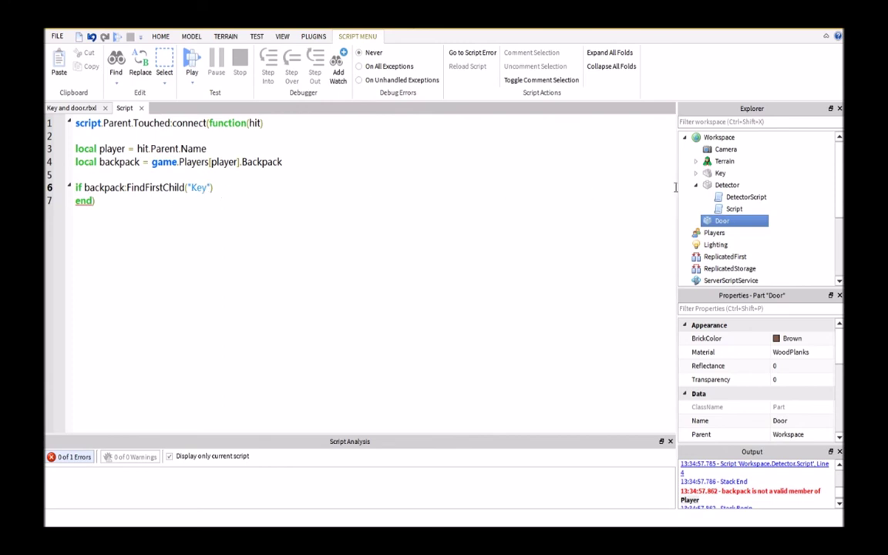
{"action": "left_click", "coordinate": [713, 174]}
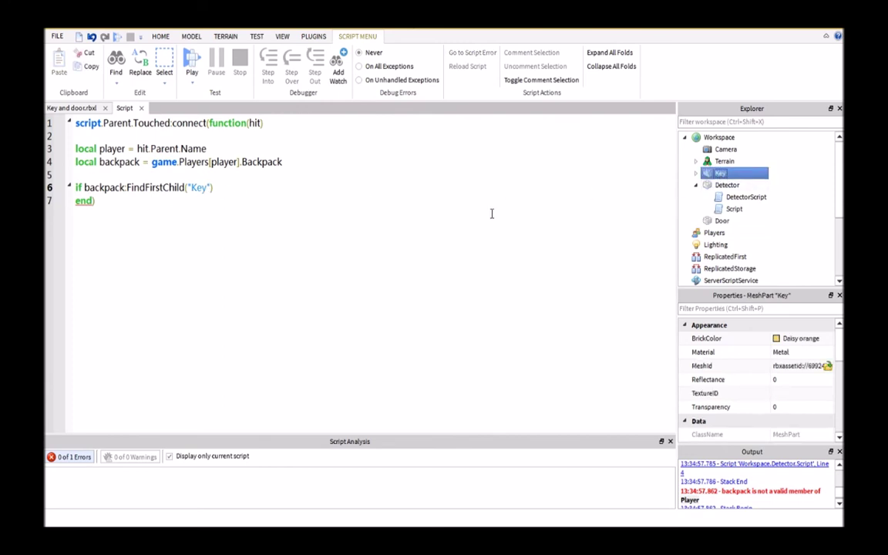
{"action": "left_click", "coordinate": [229, 187]}
{"action": "type", "text": "the"}
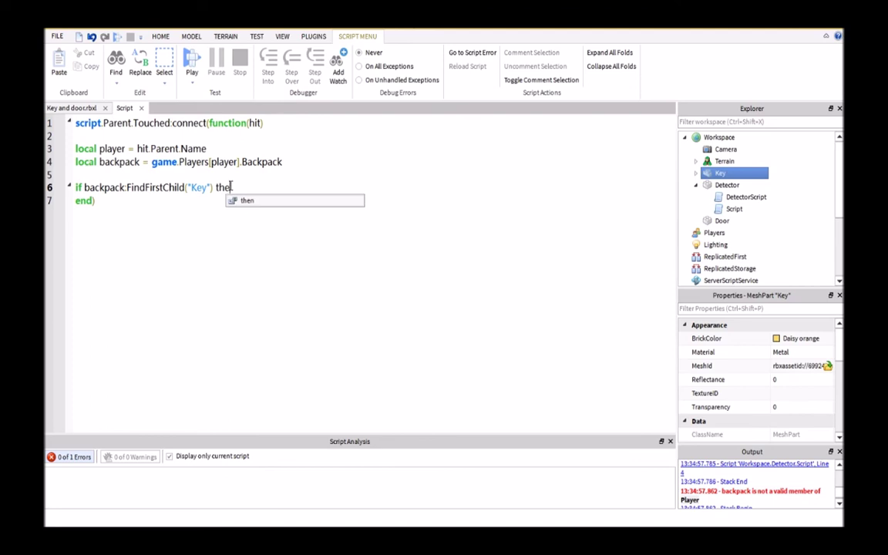
{"action": "type", "text": "n"}
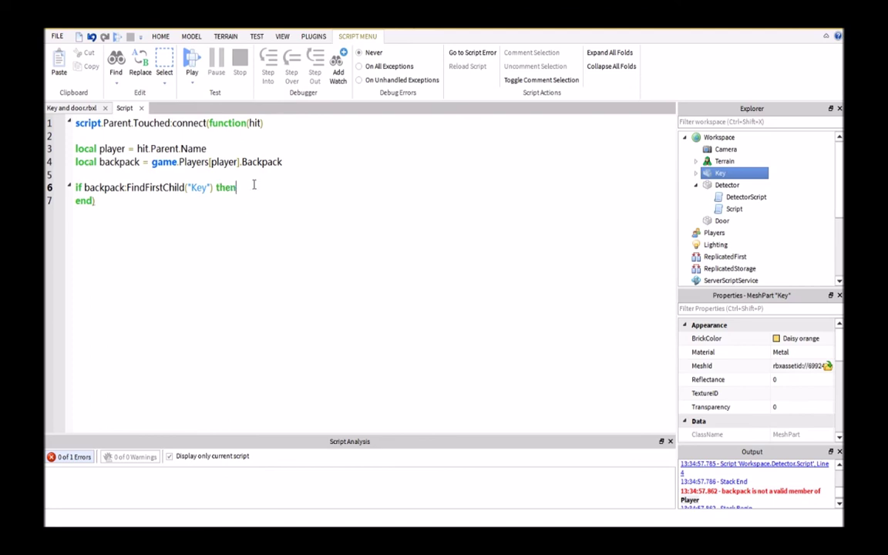
{"action": "key", "text": "Return"}
{"action": "key", "text": "Return"}
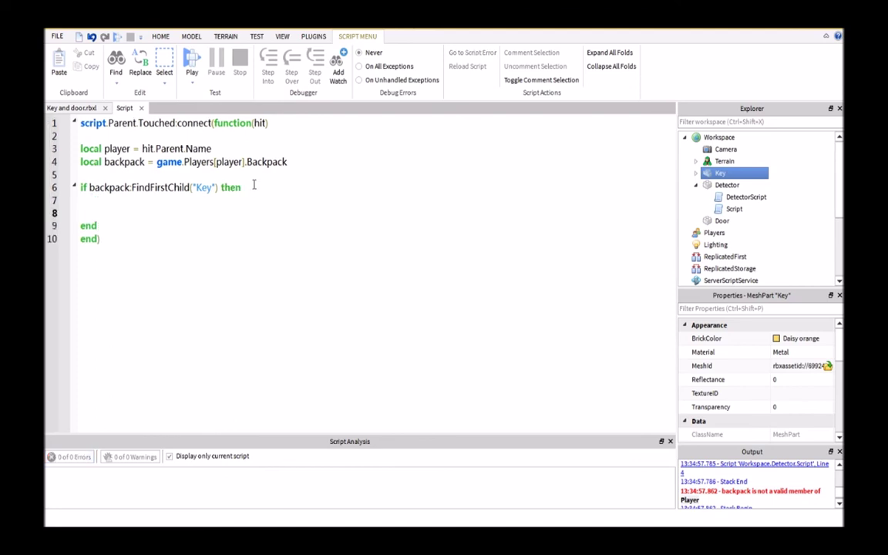
- Open the door by setting workspace.Door Transparency to 1 and CanCollide to false
{"action": "type", "text": "workspace"}
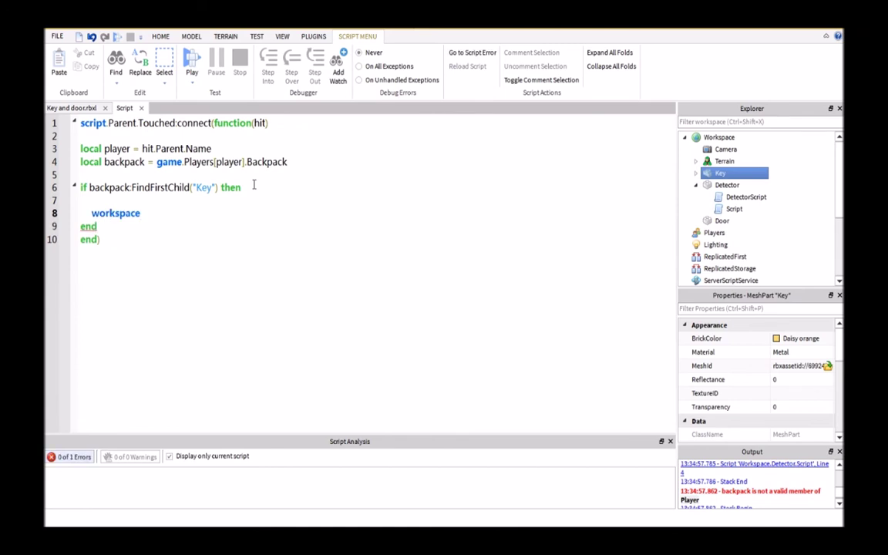
{"action": "type", "text": ".Door."}
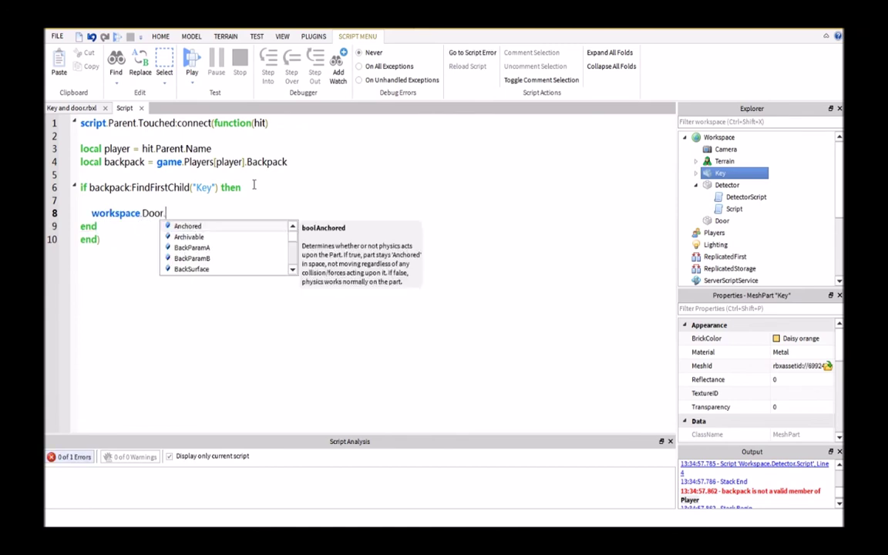
{"action": "type", "text": "Tr"}
{"action": "key", "text": "Tab"}
{"action": "type", "text": "= 1"}
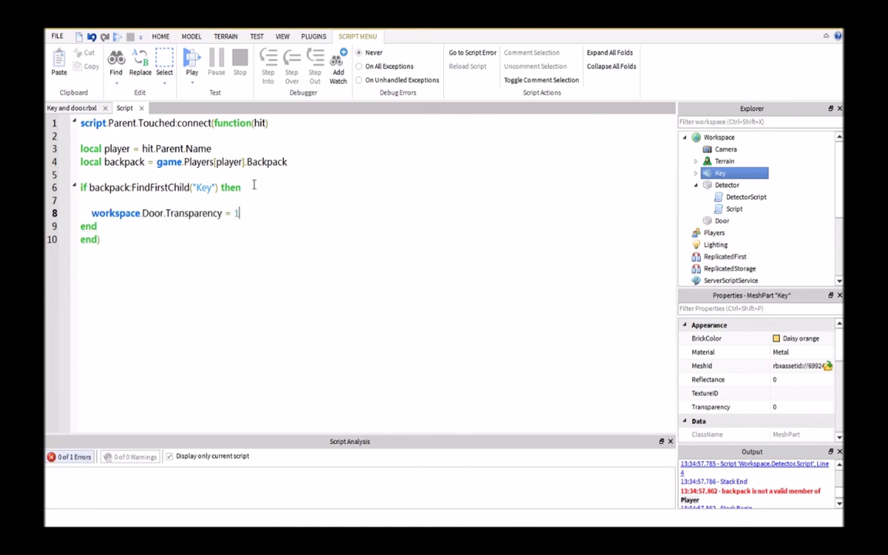
{"action": "key", "text": "Return"}
{"action": "type", "text": "wor"}
{"action": "key", "text": "Tab"}
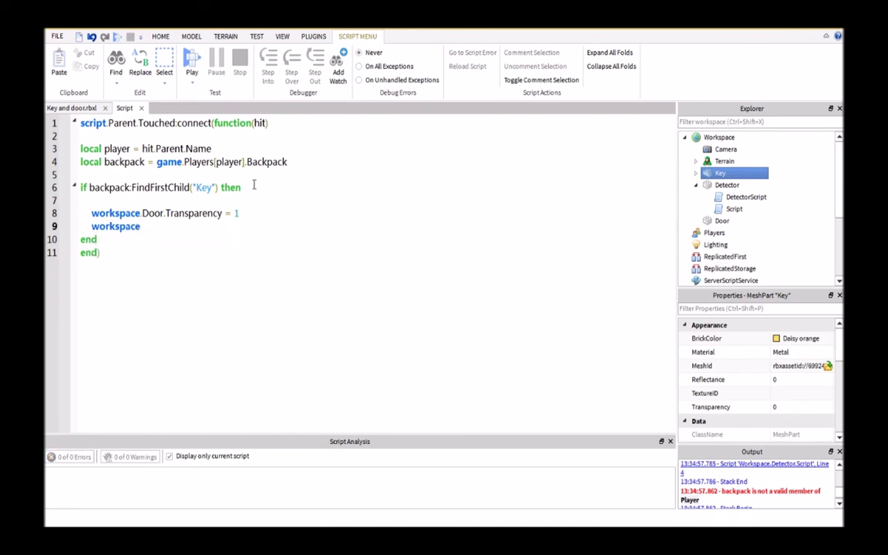
{"action": "type", "text": ".Do"}
{"action": "key", "text": "Tab"}
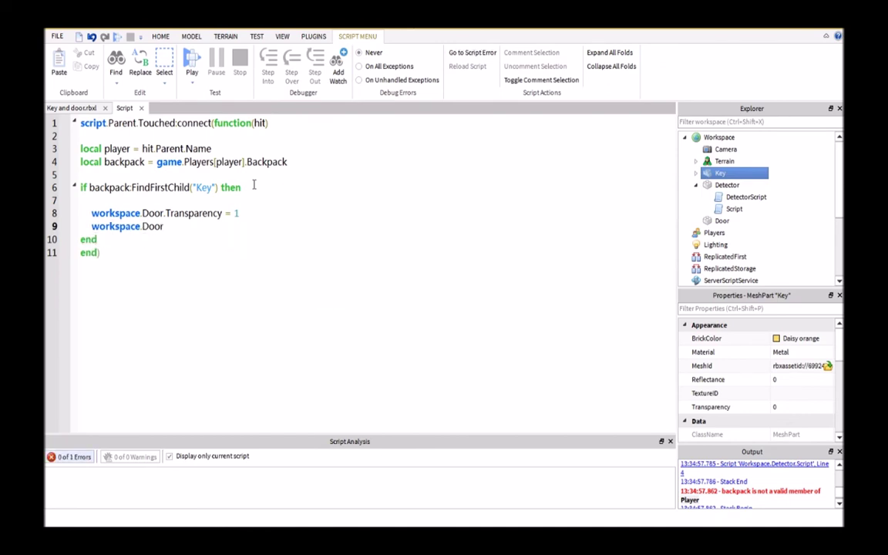
{"action": "type", "text": ".Can"}
{"action": "key", "text": "Tab"}
{"action": "type", "text": "= fa"}
{"action": "key", "text": "Tab"}
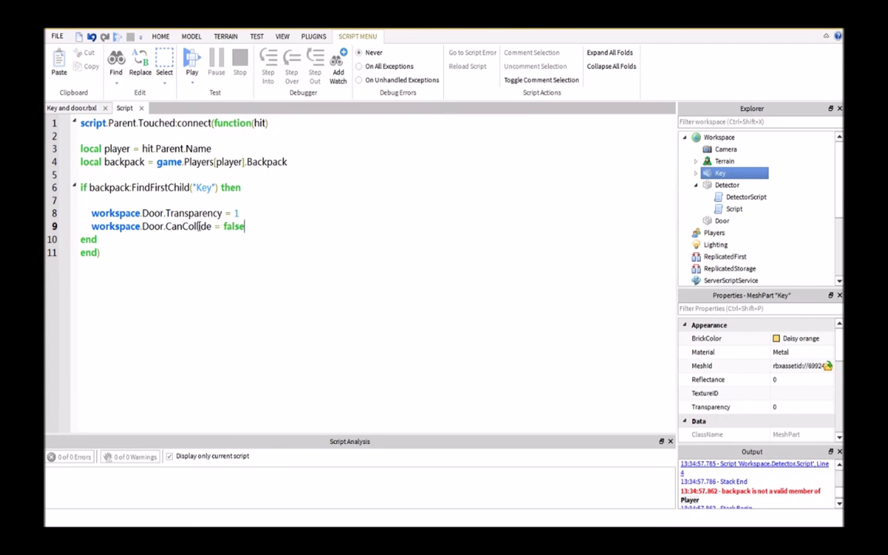
{"action": "key", "text": "Return"}
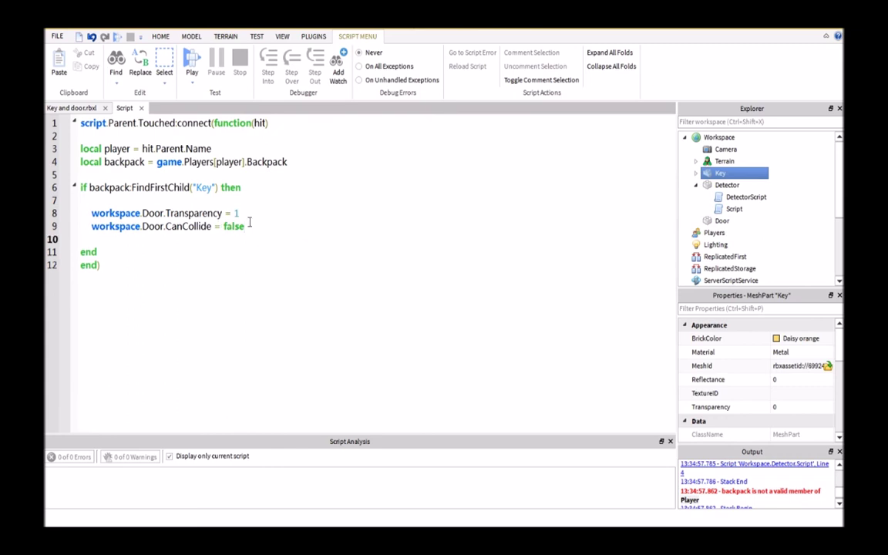
- After wait(3), restore the door to Transparency 0 and CanCollide true
{"action": "type", "text": "wait("}
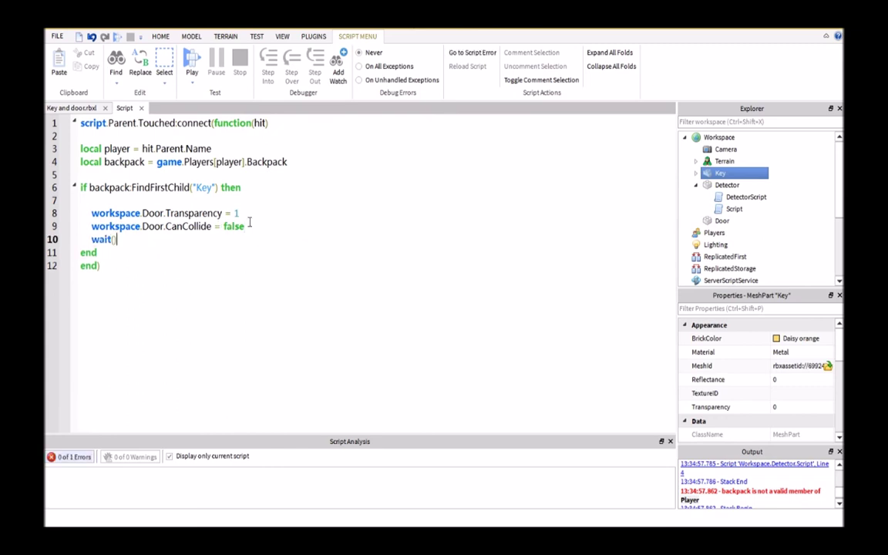
{"action": "type", "text": "3"}
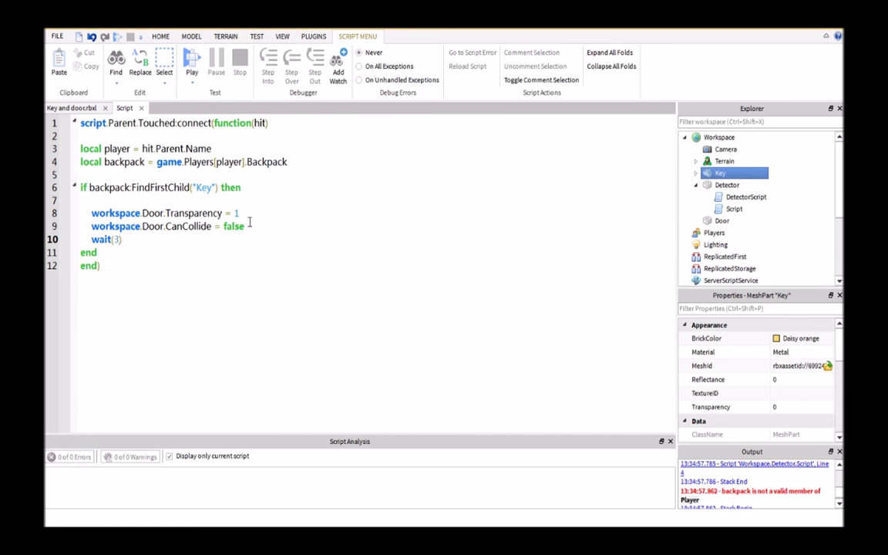
{"action": "key", "text": "Return"}
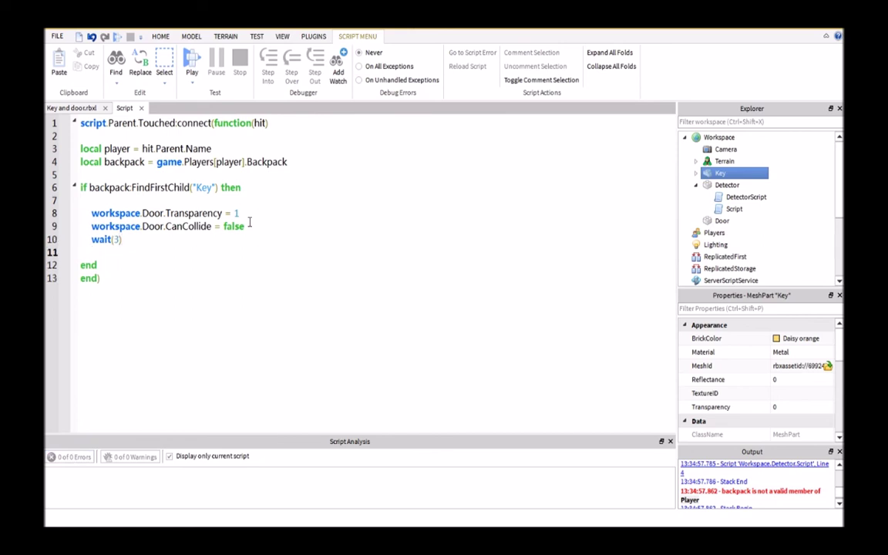
{"action": "type", "text": "workspace."}
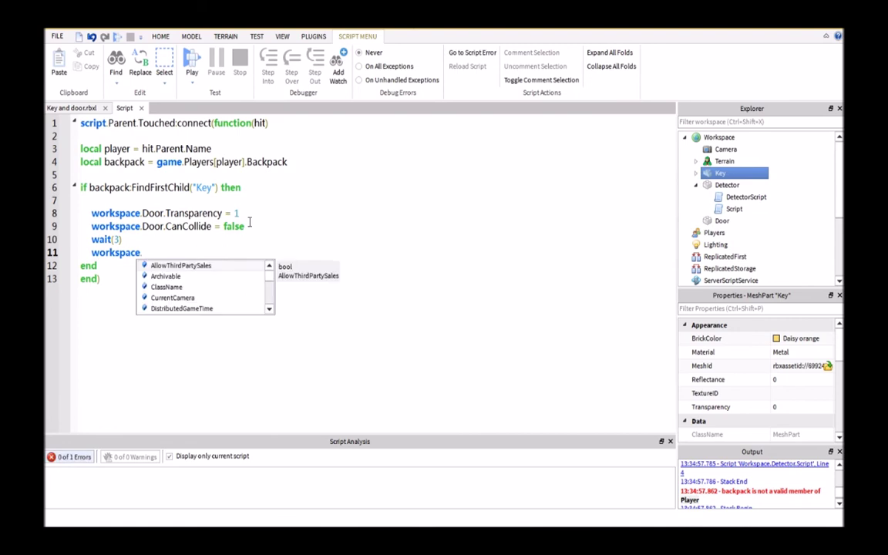
{"action": "type", "text": "Door."}
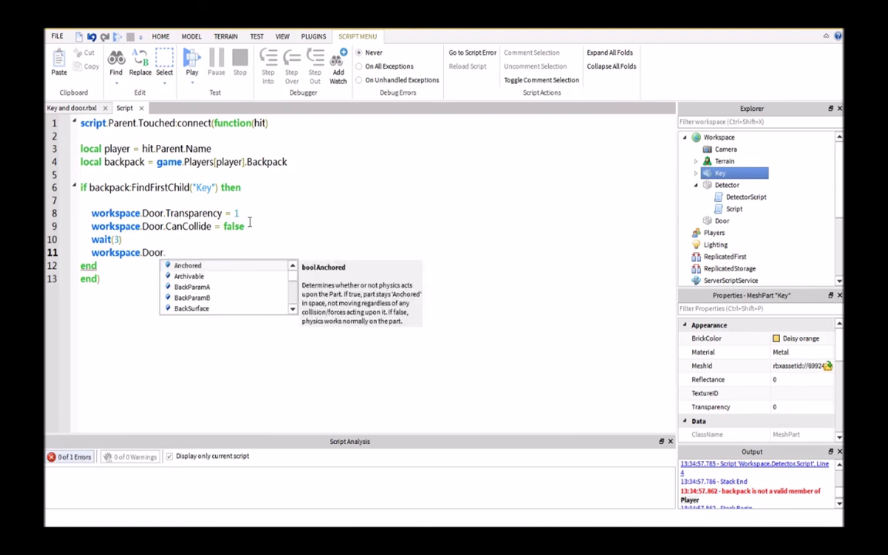
{"action": "type", "text": "T"}
{"action": "key", "text": "Tab"}
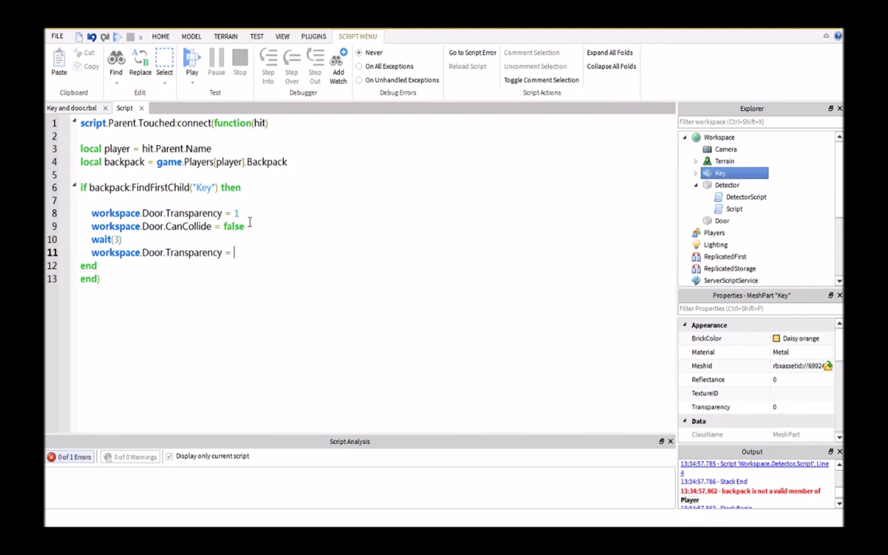
{"action": "type", "text": "0"}
{"action": "key", "text": "Return"}
{"action": "type", "text": "wor"}
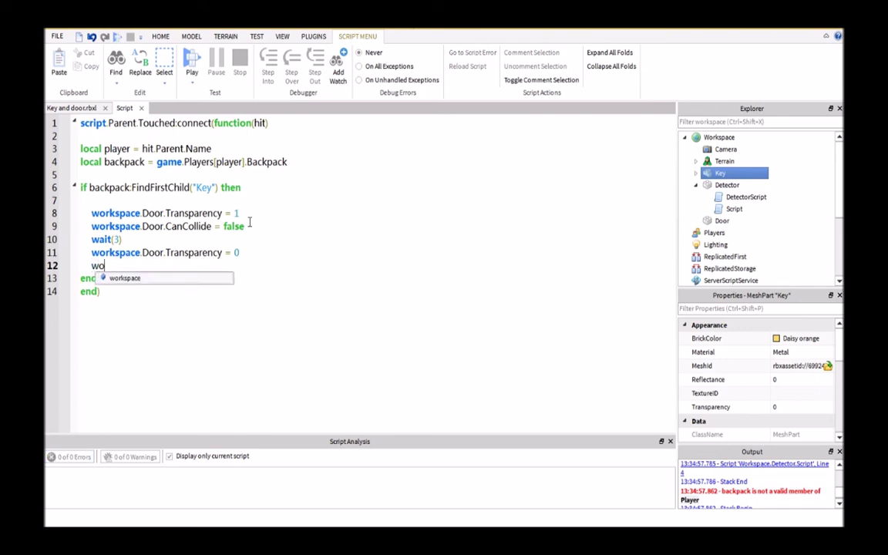
{"action": "key", "text": "Tab"}
{"action": "type", "text": ".Door"}
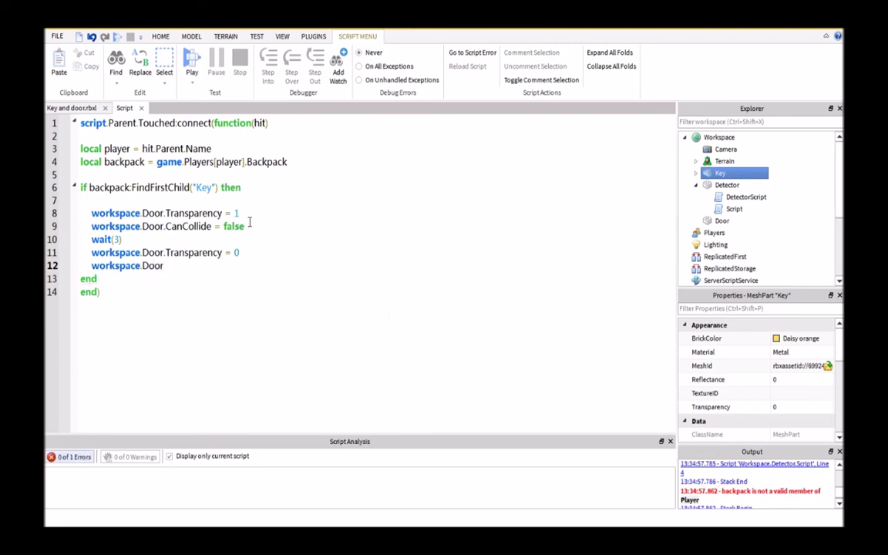
{"action": "type", "text": ".CV"}
{"action": "type", "text": "an"}
{"action": "key", "text": "Tab"}
{"action": "type", "text": "tru"}
{"action": "key", "text": "Tab"}
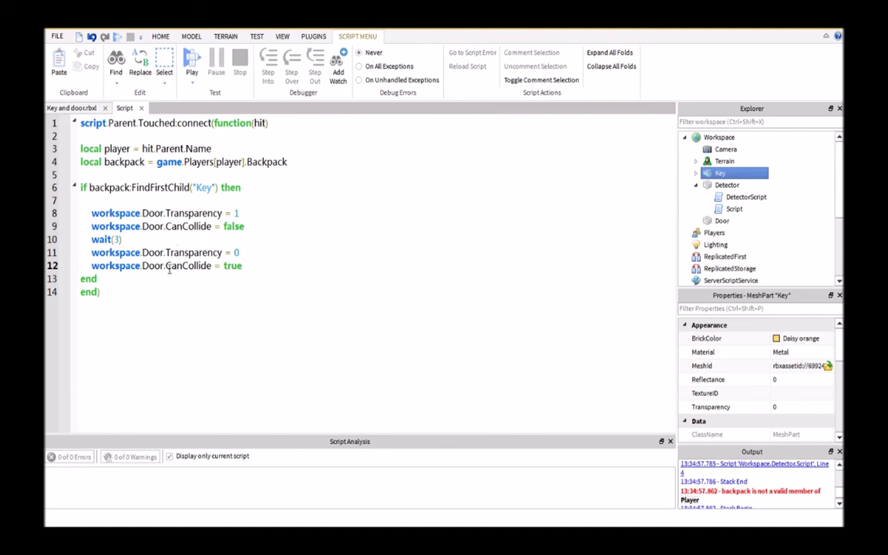
- Run a playtest, walking onto the key, through the doorway, and back outside
{"action": "left_click", "coordinate": [192, 62]}
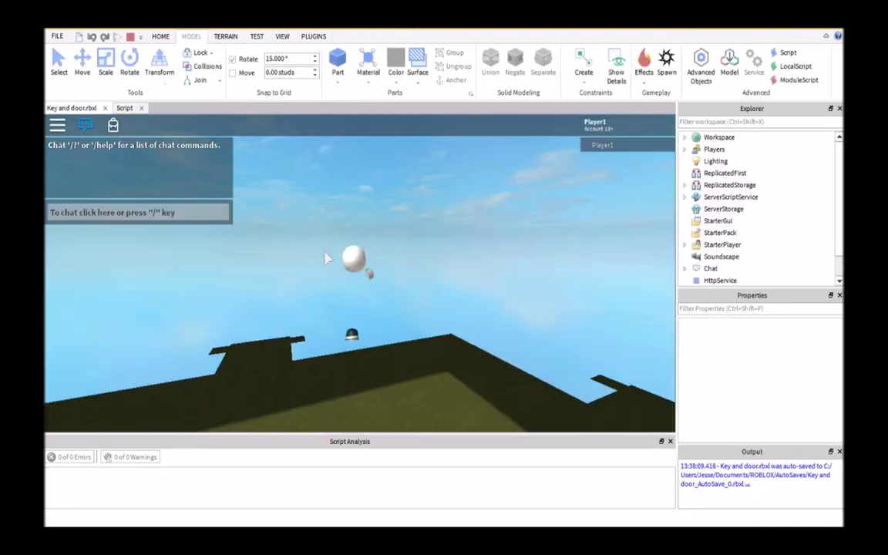
{"action": "key", "text": "d"}
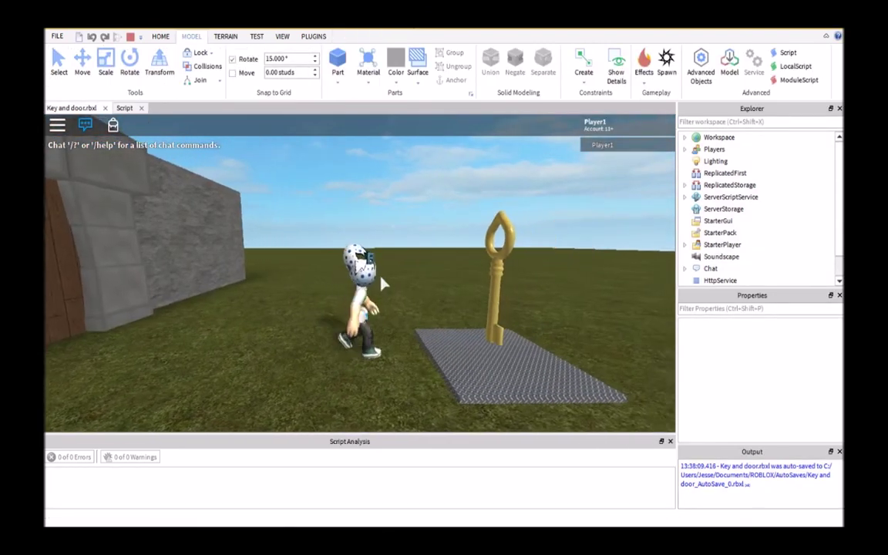
{"action": "key", "text": "w"}
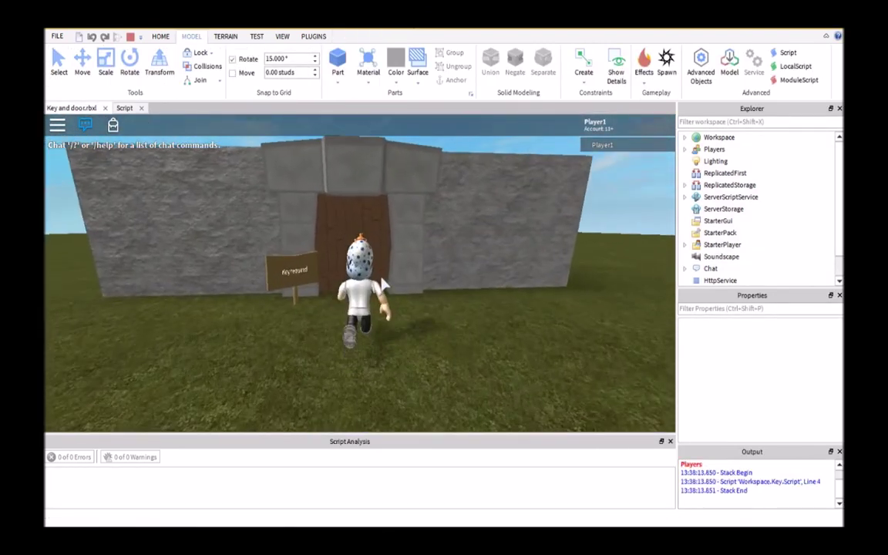
{"action": "key", "text": "w"}
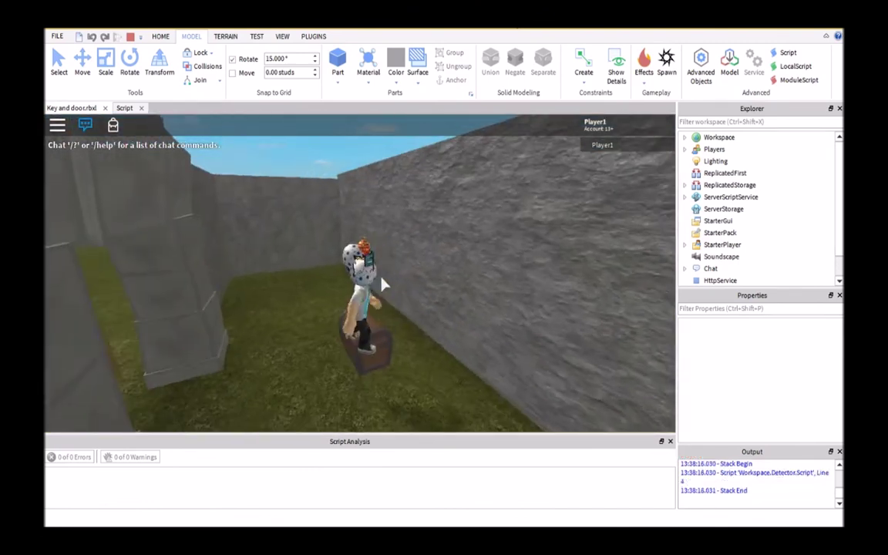
{"action": "key", "text": "w"}
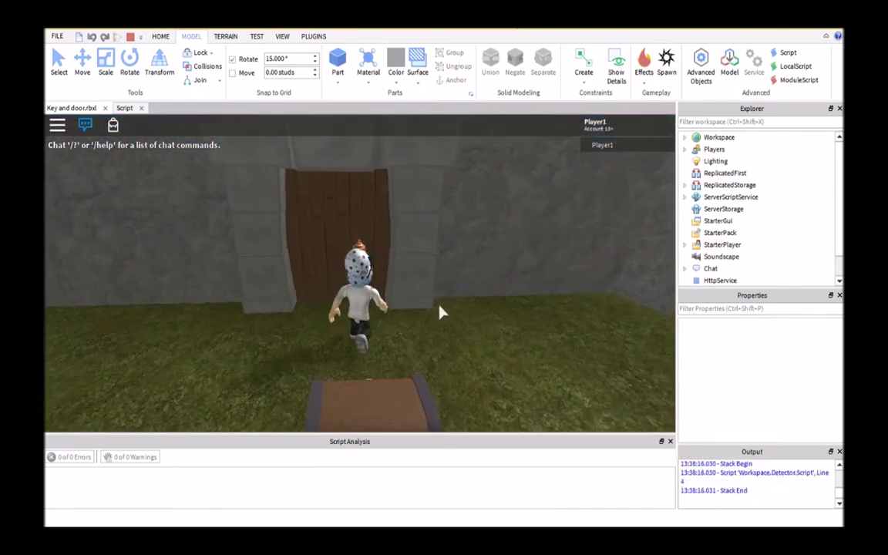
{"action": "key", "text": "s"}
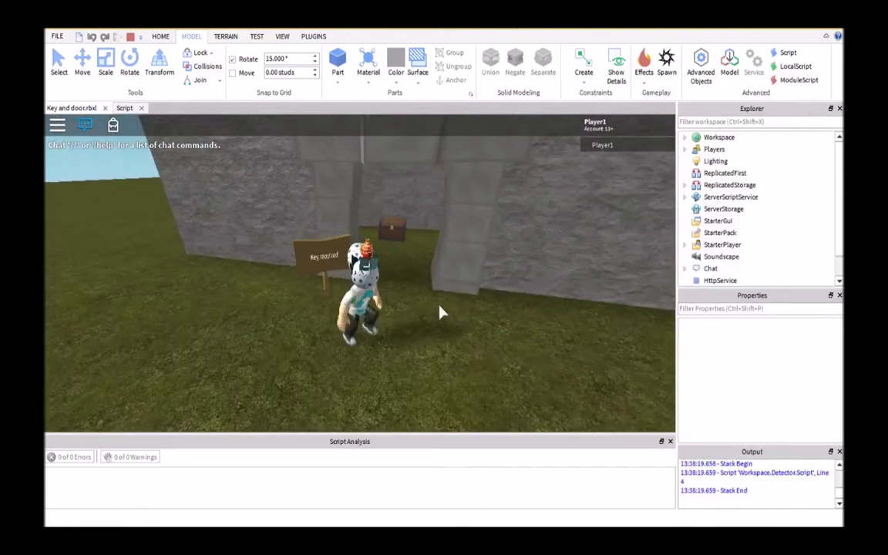